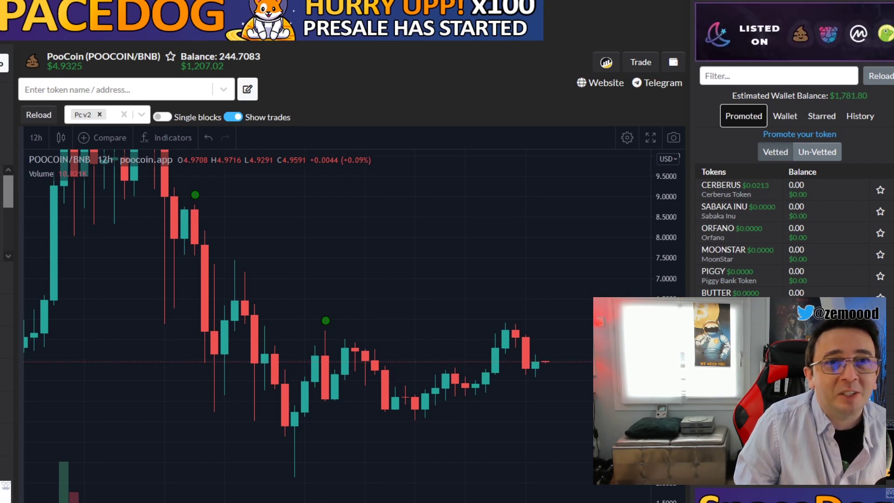
Step: Open the connected MetaMask wallet to show its 0.0091 BNB balance on BSC Mainnet
{"action": "left_click", "coordinate": [869, 1]}
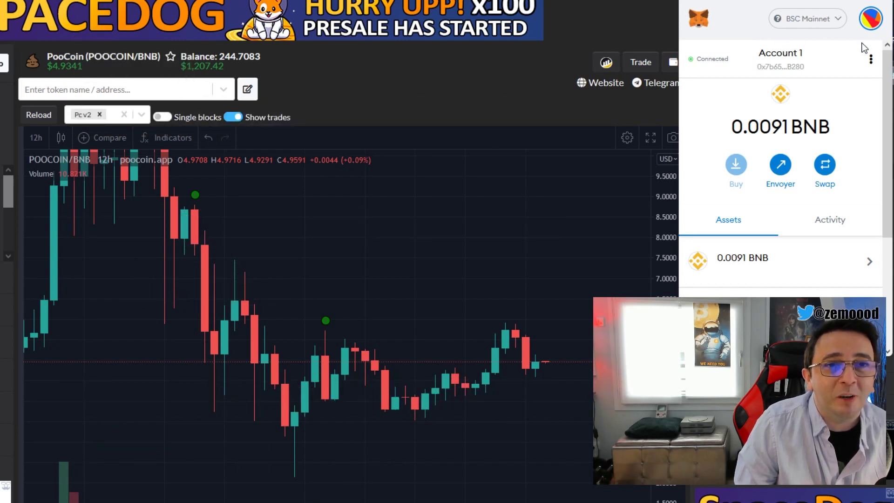
Step: Go from the account menu to MetaMask's Paramètres and open the Réseaux network settings
{"action": "left_click", "coordinate": [870, 21]}
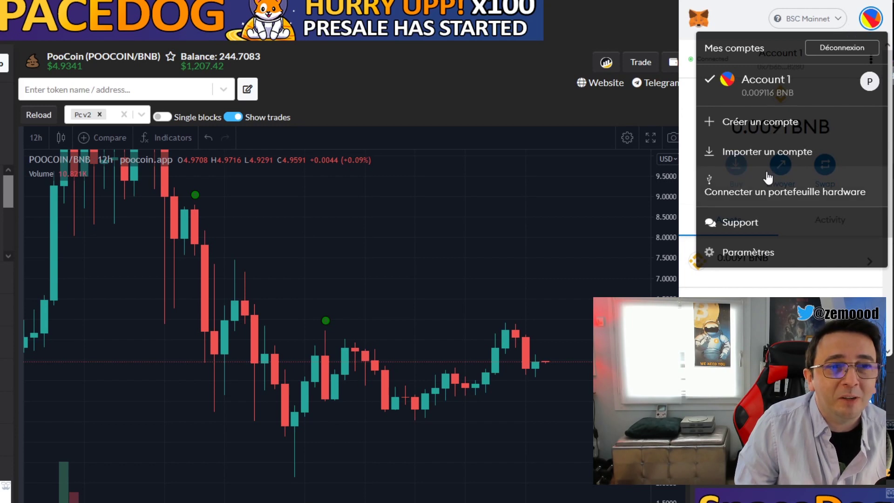
{"action": "left_click", "coordinate": [749, 262]}
{"action": "scroll", "coordinate": [758, 189], "scroll_direction": "down", "scroll_amount": 3}
{"action": "scroll", "coordinate": [758, 189], "scroll_direction": "down", "scroll_amount": 2}
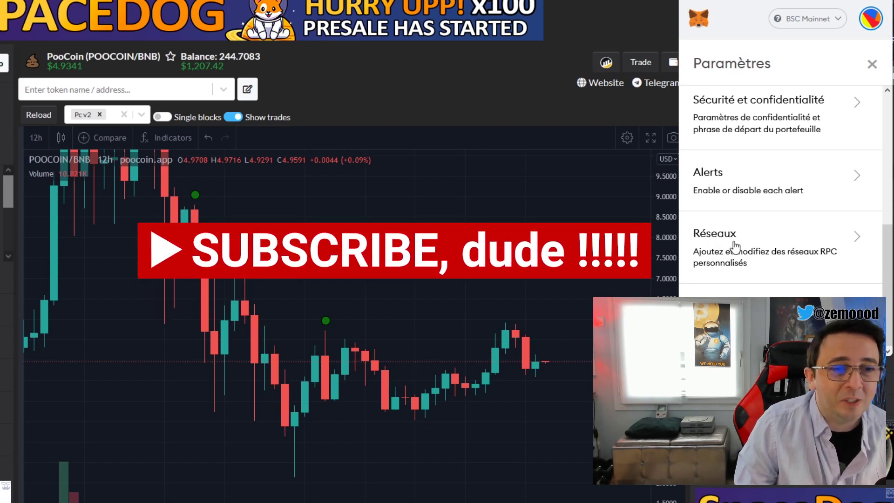
{"action": "left_click", "coordinate": [715, 240]}
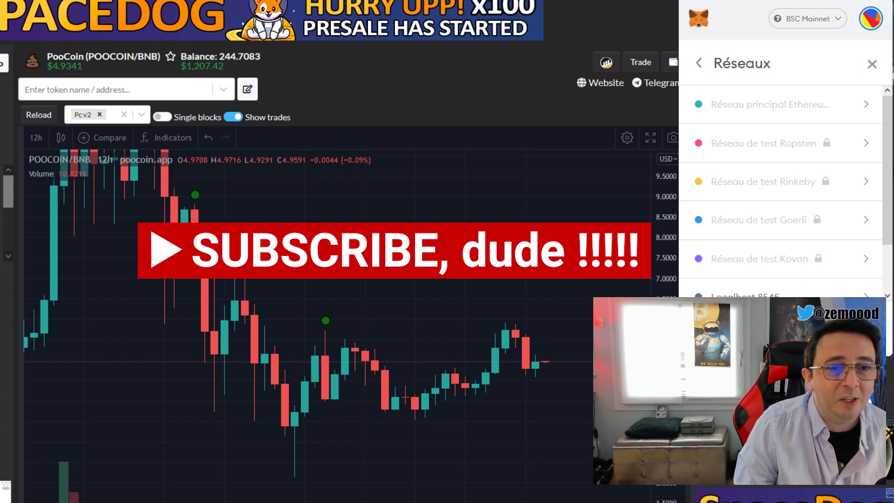
Step: Look over the blank Add a network form, then return to the network list
{"action": "left_click", "coordinate": [787, 333]}
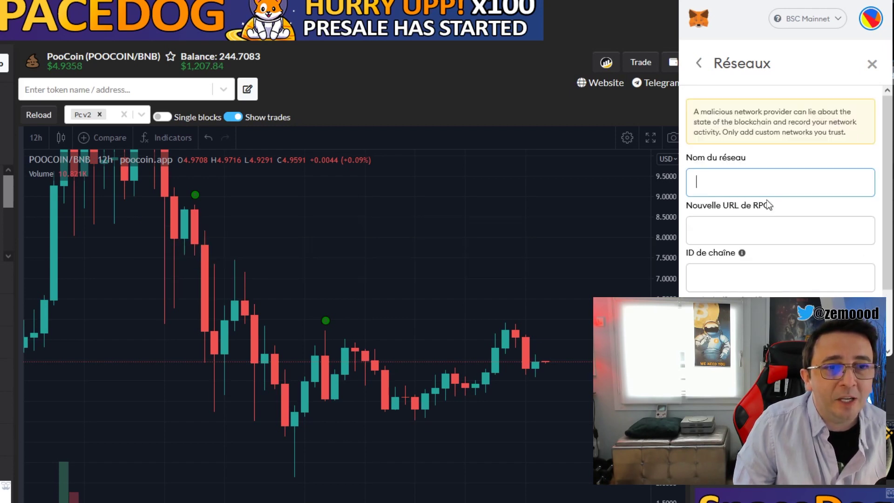
{"action": "scroll", "coordinate": [766, 210], "scroll_direction": "down", "scroll_amount": 2}
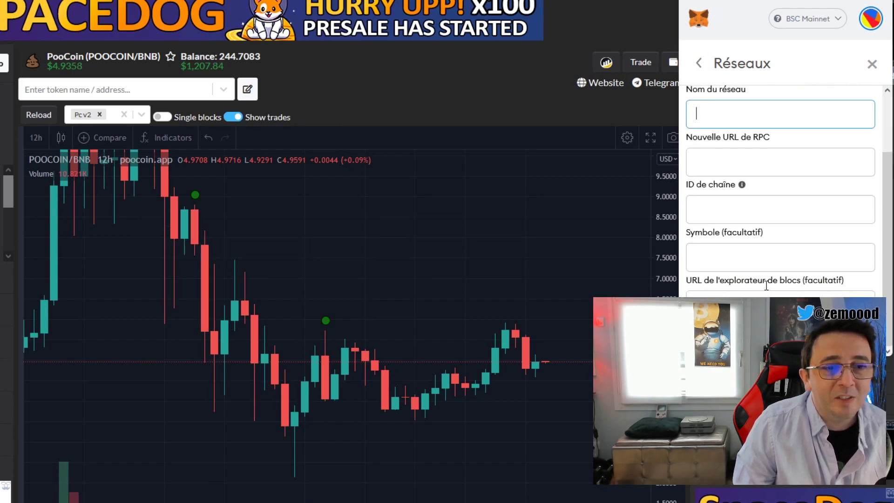
{"action": "scroll", "coordinate": [766, 285], "scroll_direction": "up", "scroll_amount": 2}
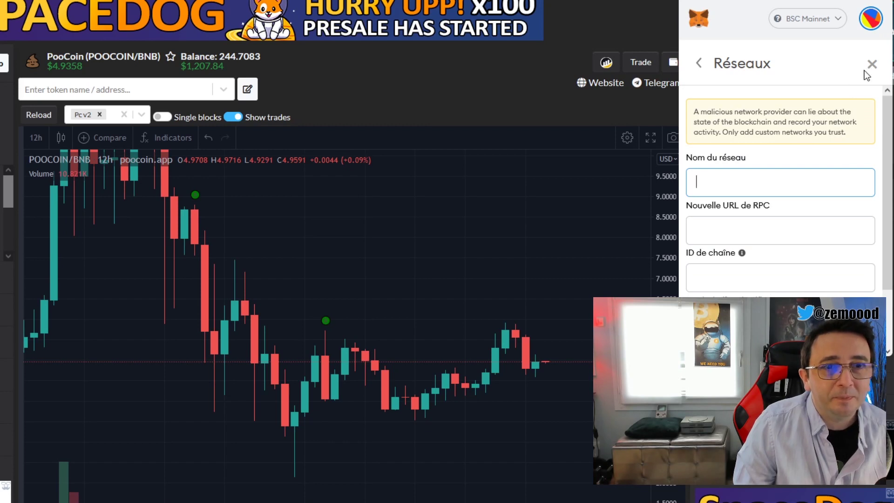
{"action": "left_click", "coordinate": [698, 64]}
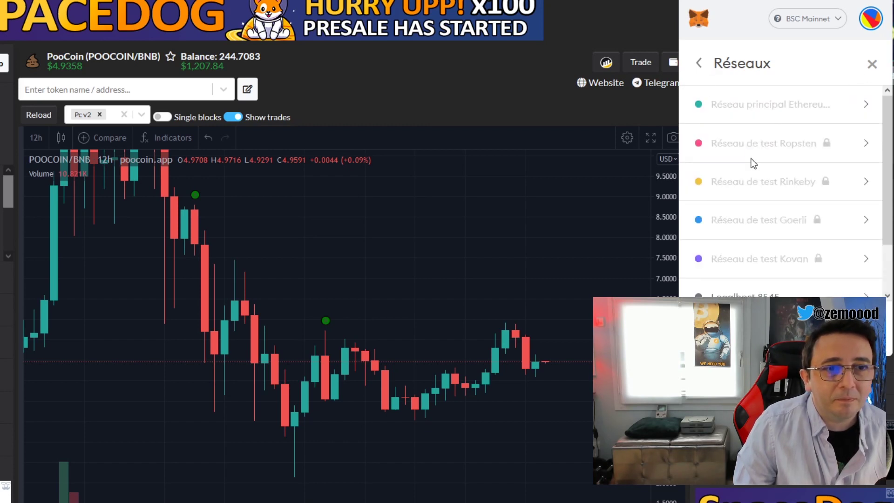
Step: Review BSC Mainnet's saved details (chain ID 56, symbol BNB) and back out to settings
{"action": "scroll", "coordinate": [777, 191], "scroll_direction": "down", "scroll_amount": 1}
{"action": "scroll", "coordinate": [777, 209], "scroll_direction": "down", "scroll_amount": 1}
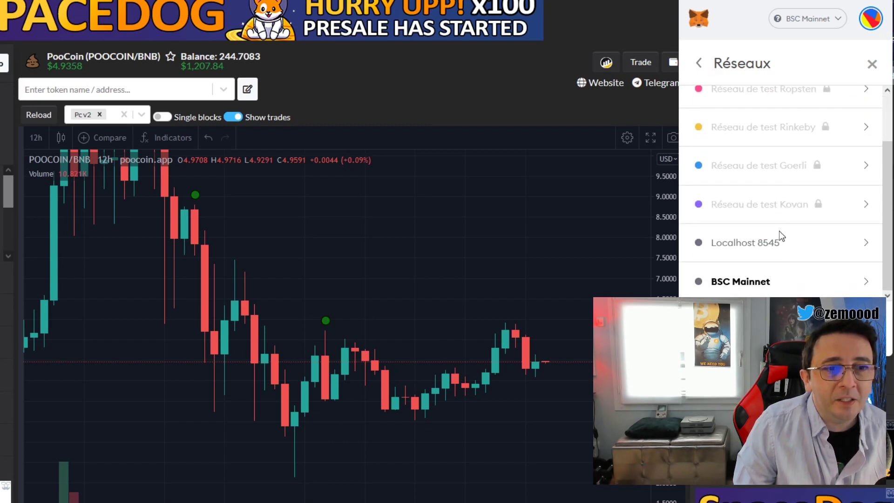
{"action": "left_click", "coordinate": [739, 290]}
{"action": "scroll", "coordinate": [798, 215], "scroll_direction": "down", "scroll_amount": 2}
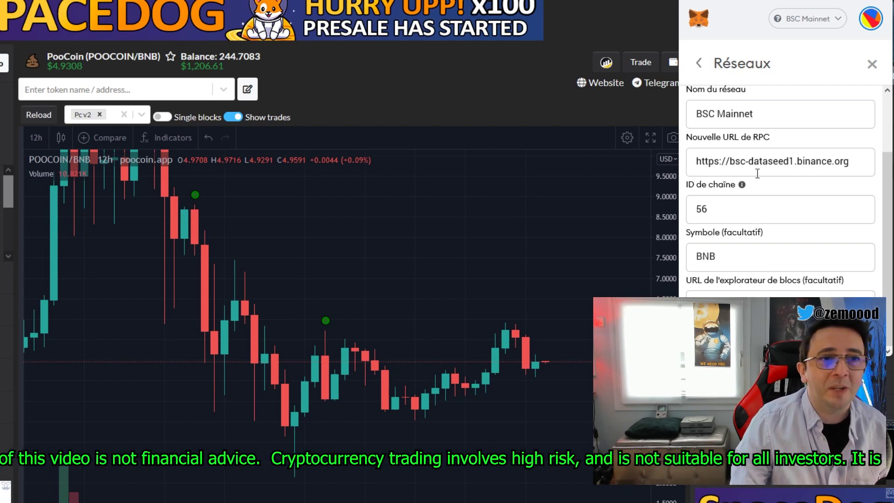
{"action": "left_click", "coordinate": [699, 65]}
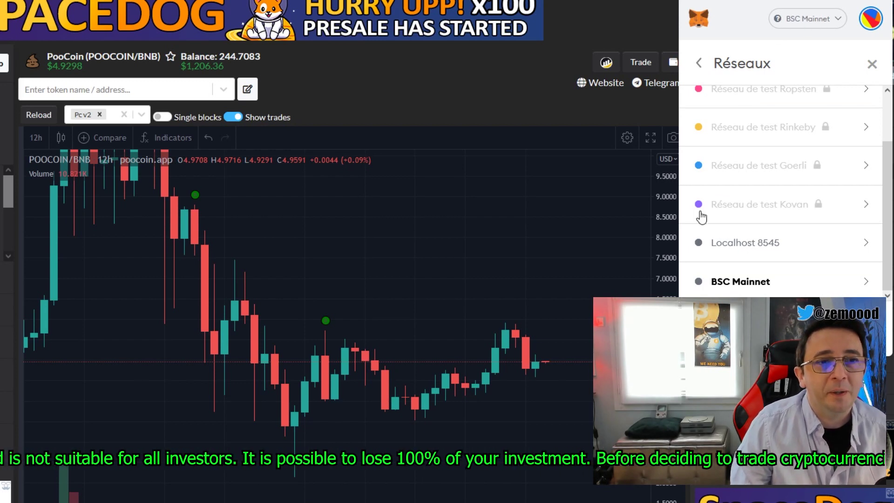
{"action": "left_click", "coordinate": [700, 67]}
Step: Check the MOOOD, POOCOIN and CATE balances in MetaMask, then go to PancakeSwap's swap page
{"action": "left_click", "coordinate": [871, 65]}
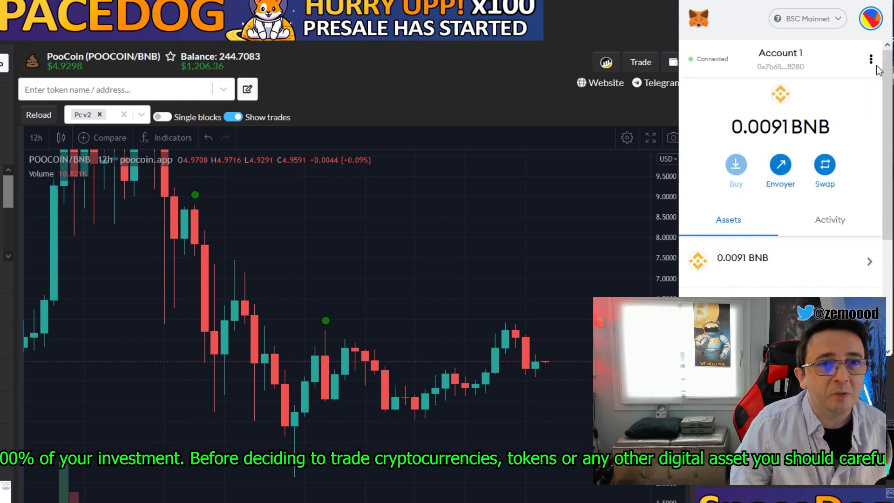
{"action": "scroll", "coordinate": [776, 224], "scroll_direction": "down", "scroll_amount": 2}
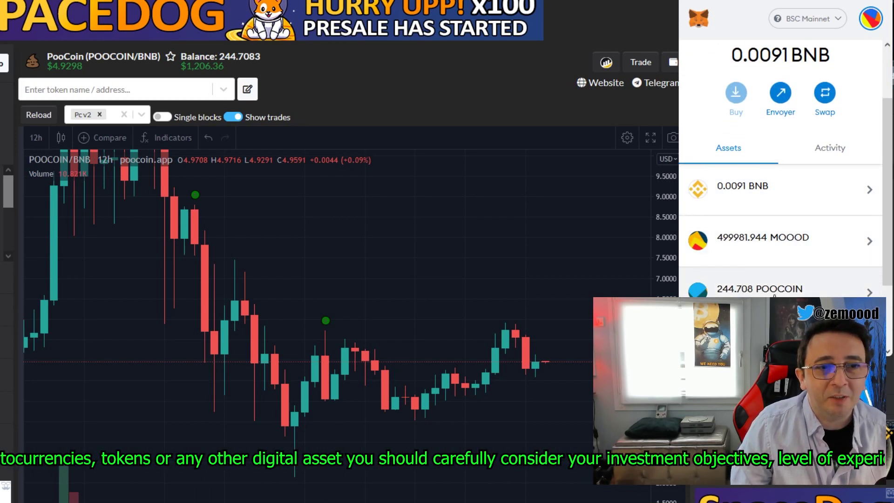
{"action": "scroll", "coordinate": [747, 227], "scroll_direction": "down", "scroll_amount": 2}
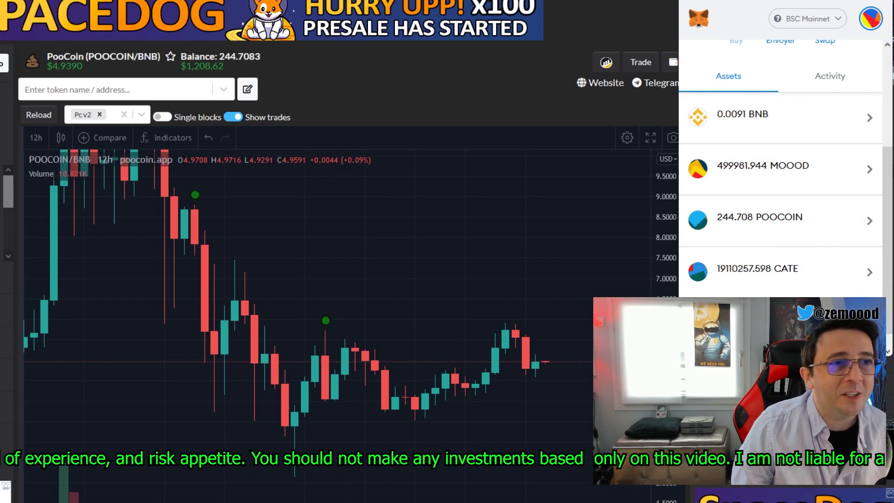
{"action": "left_click", "coordinate": [563, 57]}
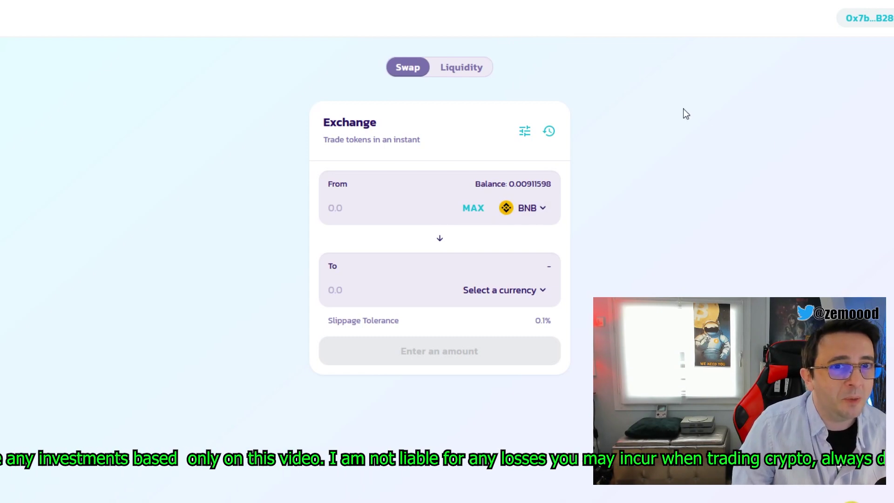
{"action": "left_click", "coordinate": [858, 28]}
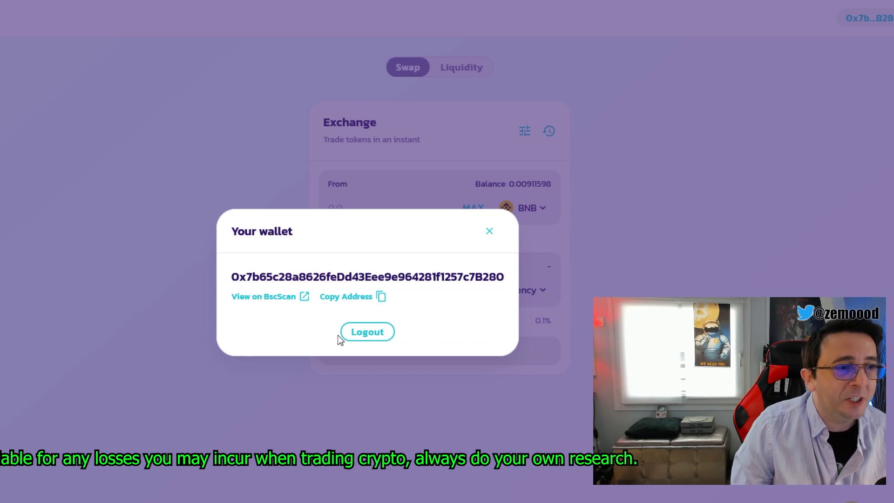
{"action": "left_click", "coordinate": [373, 334]}
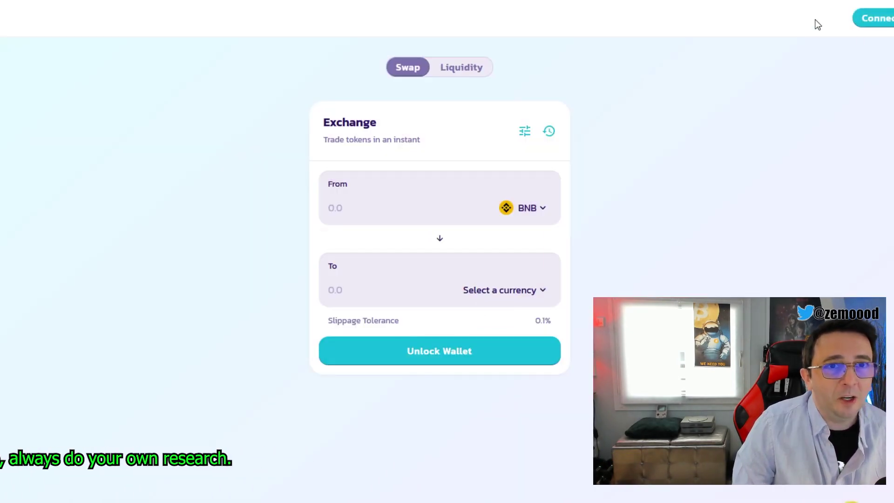
{"action": "left_click", "coordinate": [866, 29]}
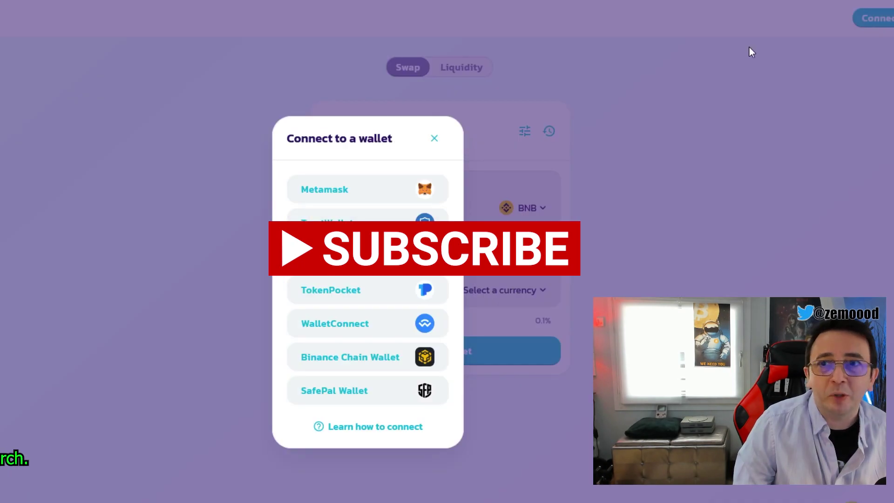
{"action": "left_click", "coordinate": [334, 194]}
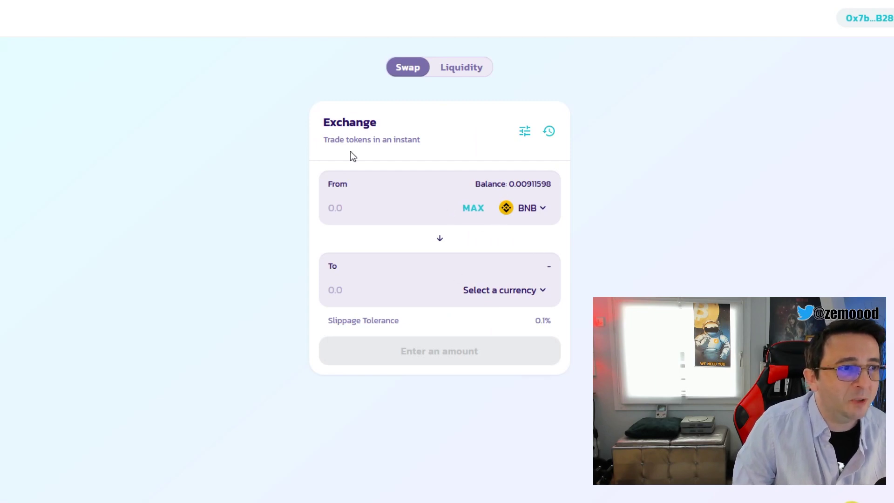
Step: Swap the full 244.70859734 POOCOIN balance into BNB, estimated at about 2.99386 BNB
{"action": "left_click", "coordinate": [531, 208]}
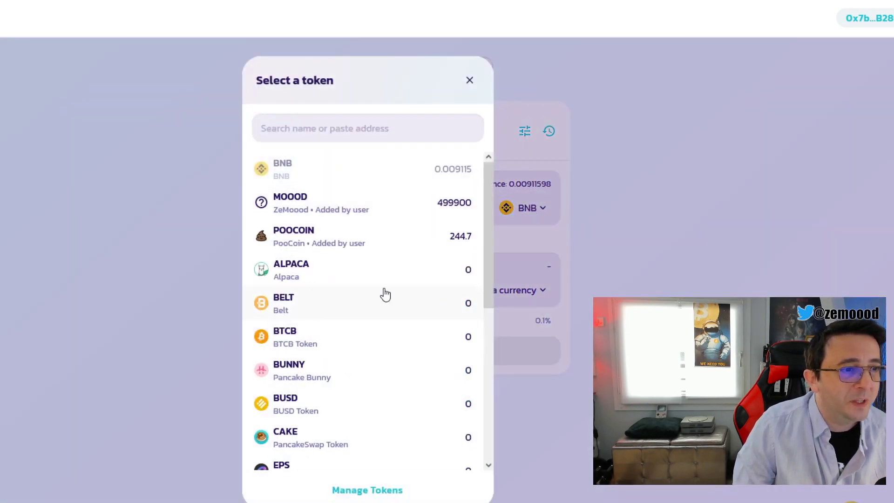
{"action": "left_click", "coordinate": [291, 230]}
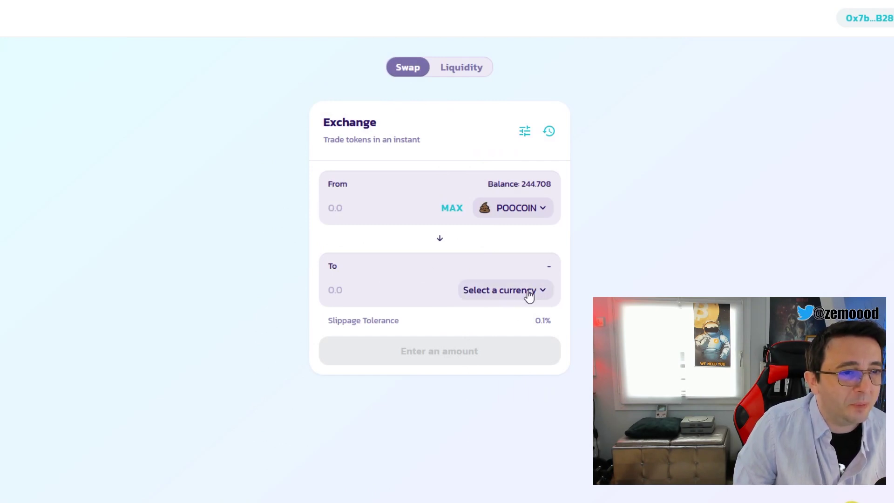
{"action": "left_click", "coordinate": [446, 209]}
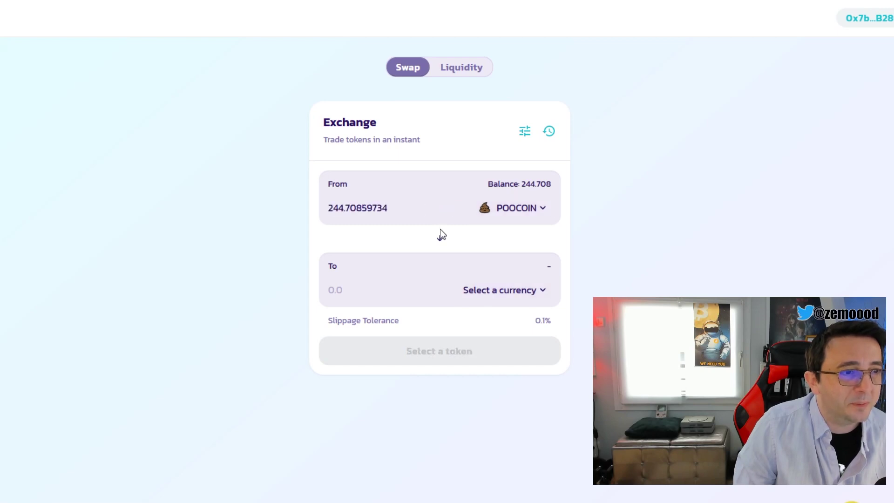
{"action": "left_click", "coordinate": [502, 294]}
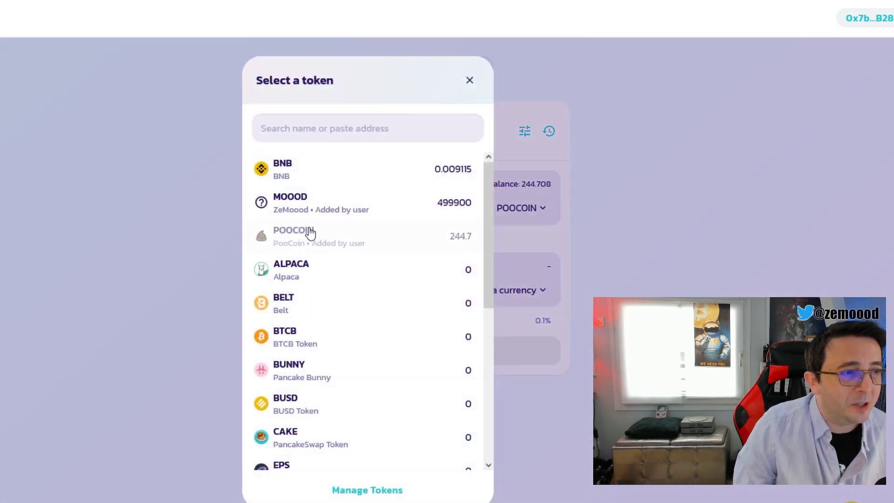
{"action": "left_click", "coordinate": [282, 171]}
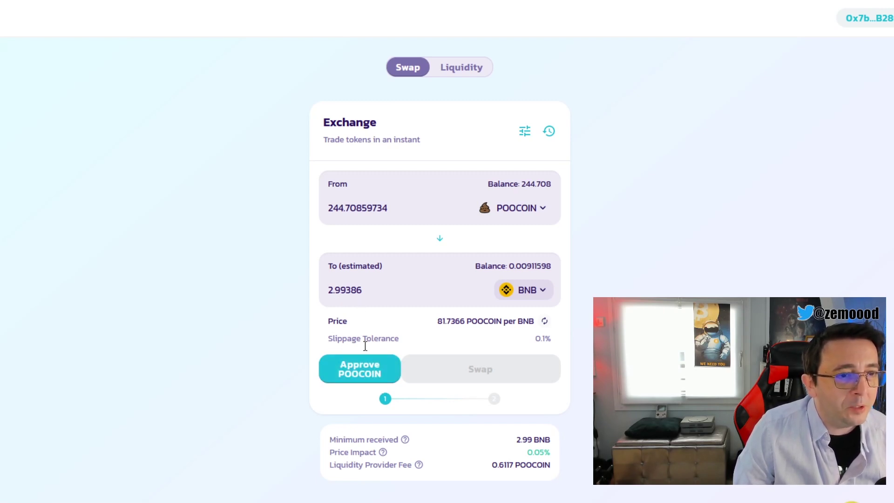
Step: Approve POOCOIN spending, confirm it in MetaMask, then return to the PooCoin chart tab
{"action": "left_click", "coordinate": [375, 380]}
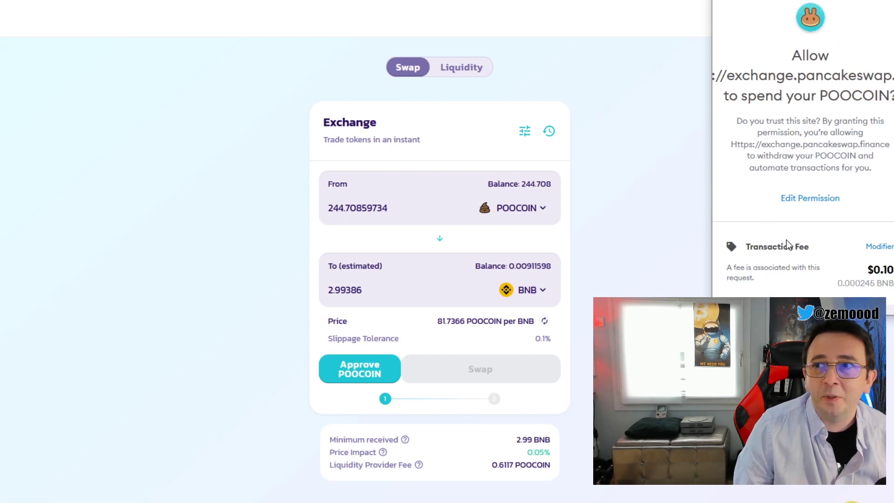
{"action": "scroll", "coordinate": [821, 215], "scroll_direction": "down", "scroll_amount": 2}
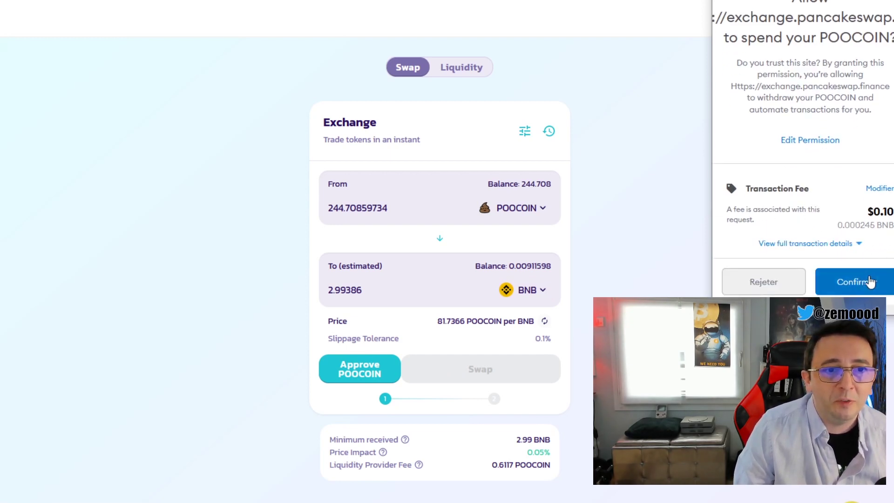
{"action": "left_click", "coordinate": [869, 282]}
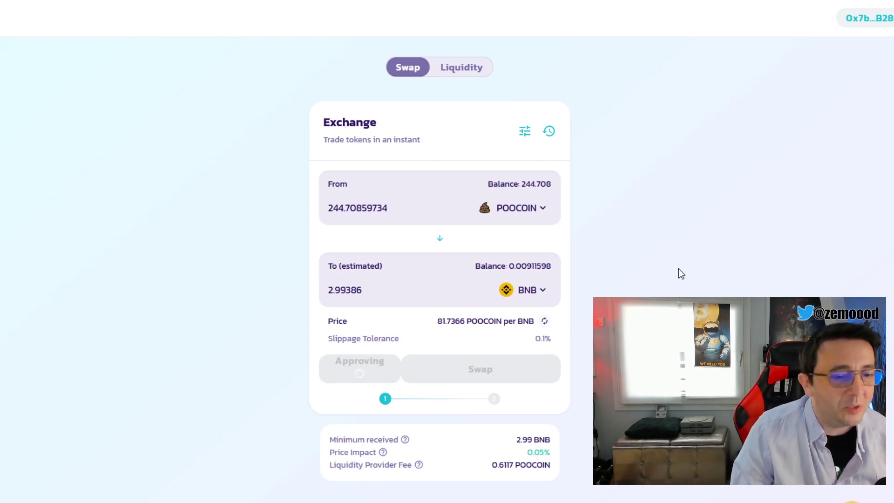
{"action": "key", "text": "ctrl+Tab"}
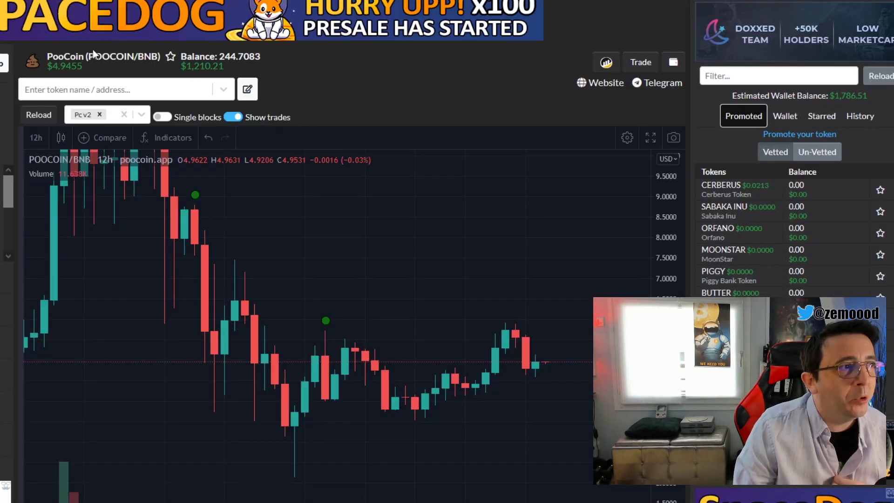
Step: Search 'cum' and open the Cum Rocket Token (CUM/BNB) chart on PooCoin
{"action": "left_click", "coordinate": [159, 92]}
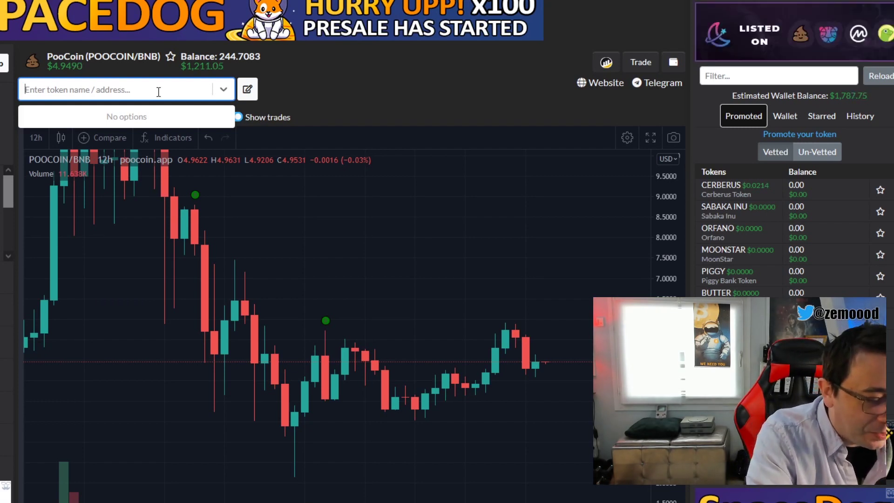
{"action": "type", "text": "cum"}
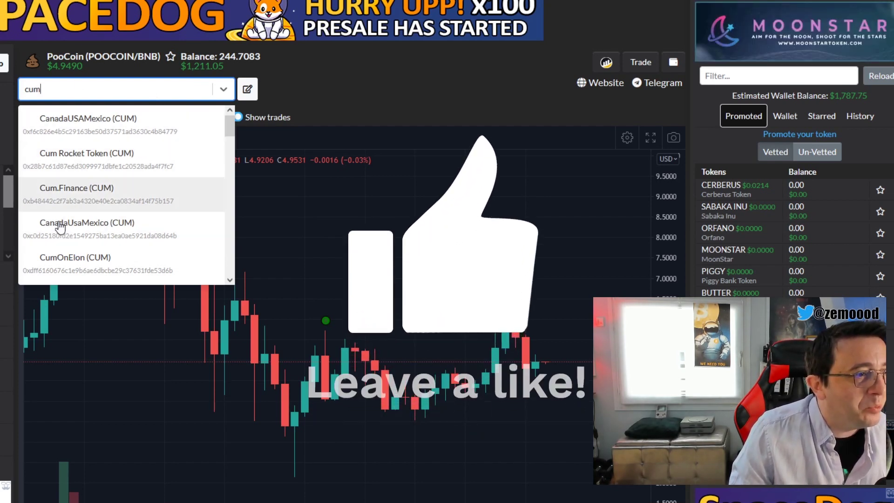
{"action": "left_click", "coordinate": [96, 155]}
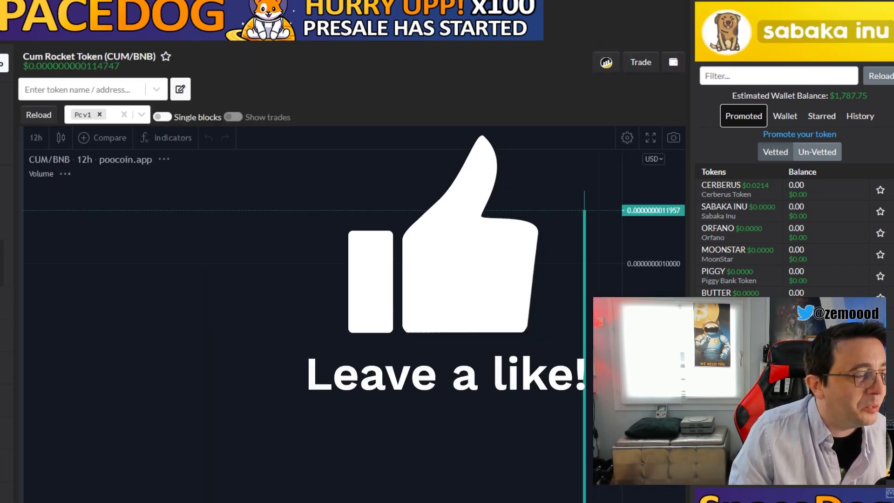
{"action": "scroll", "coordinate": [507, 362], "scroll_direction": "down", "scroll_amount": 5}
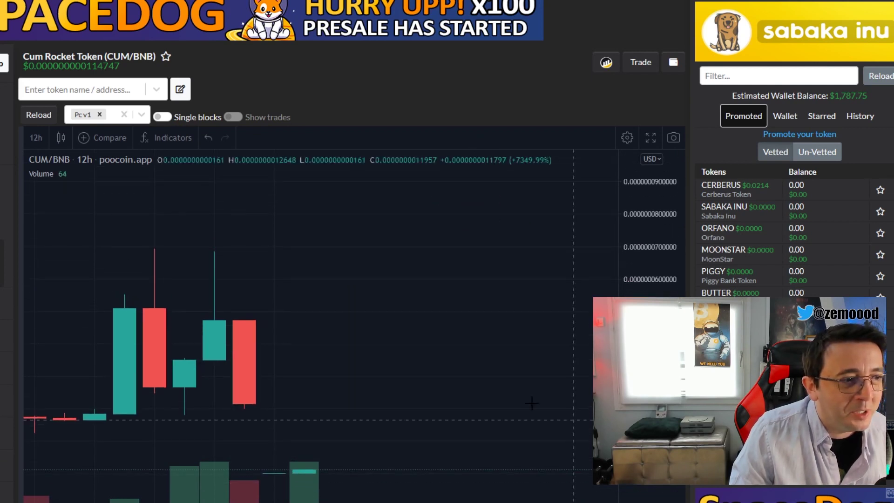
{"action": "scroll", "coordinate": [514, 358], "scroll_direction": "down", "scroll_amount": 4}
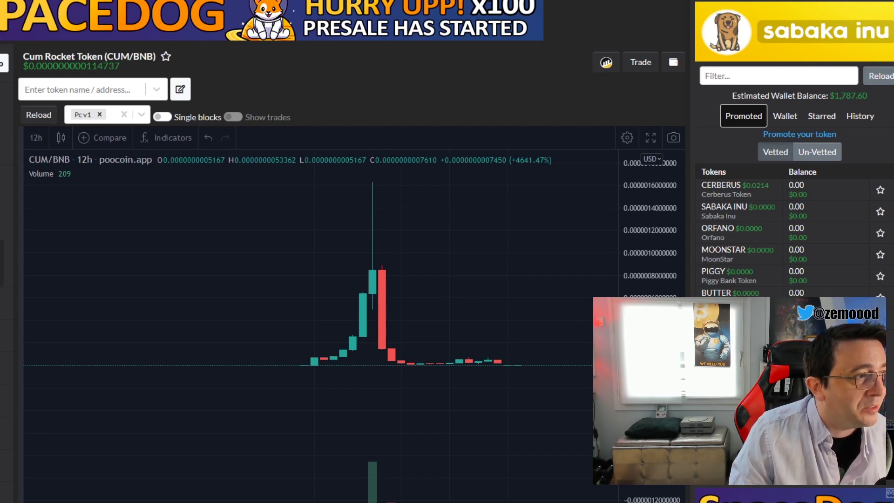
Step: Search 'cumr' and open the CumRocket (CUMMIES/BNB) chart, priced around $0.163283
{"action": "left_click", "coordinate": [99, 95]}
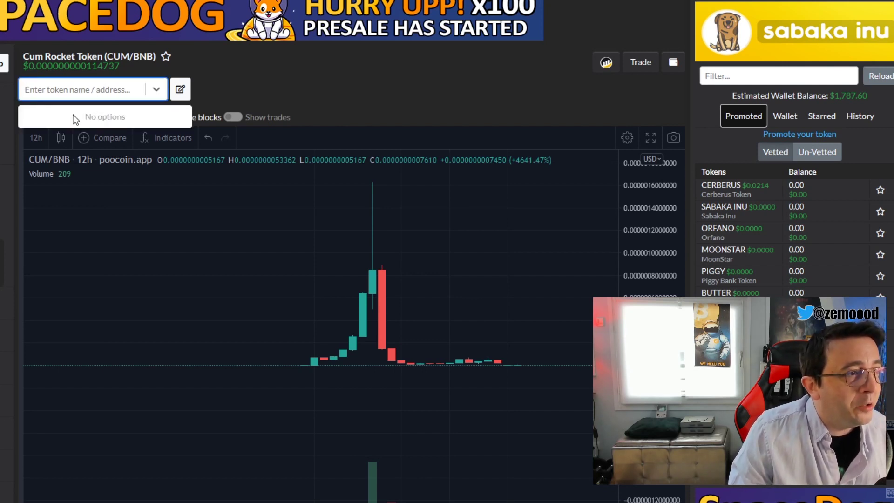
{"action": "type", "text": "cum"}
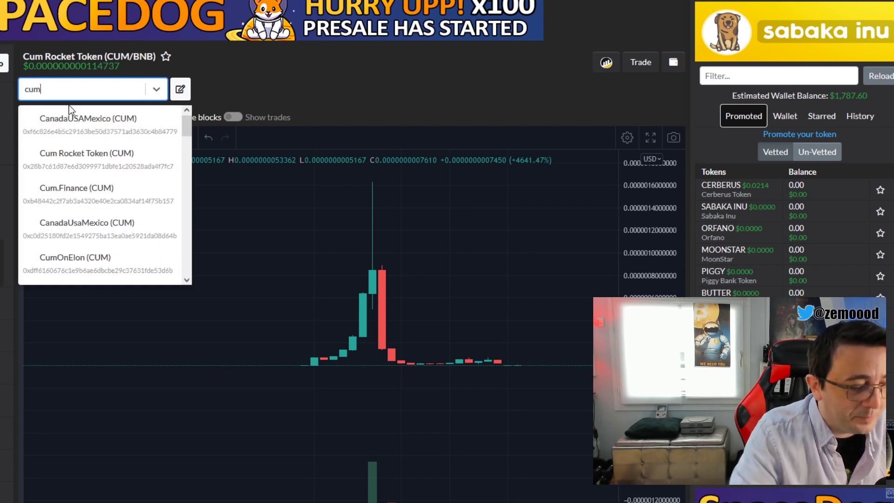
{"action": "type", "text": "rocket"}
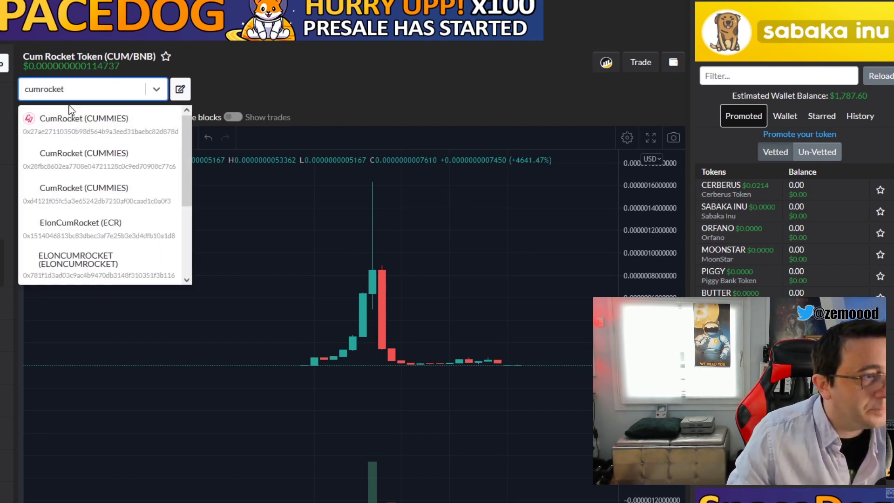
{"action": "left_click", "coordinate": [75, 122]}
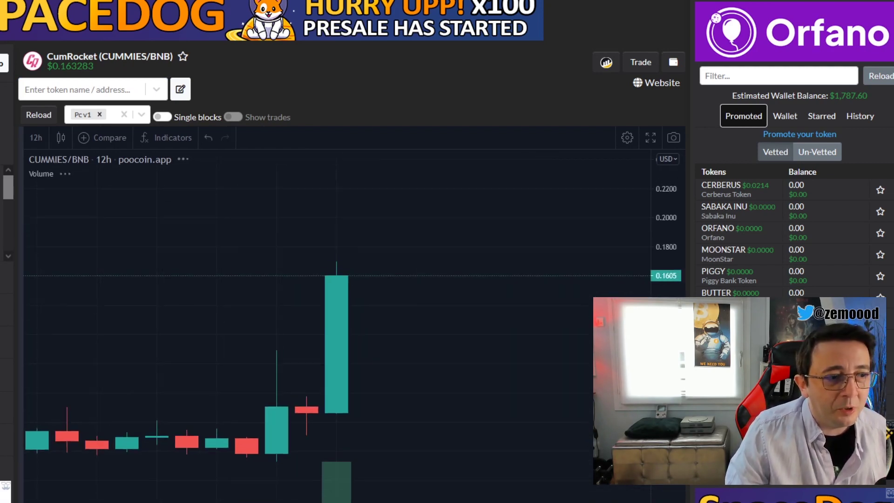
{"action": "scroll", "coordinate": [539, 384], "scroll_direction": "down", "scroll_amount": 3}
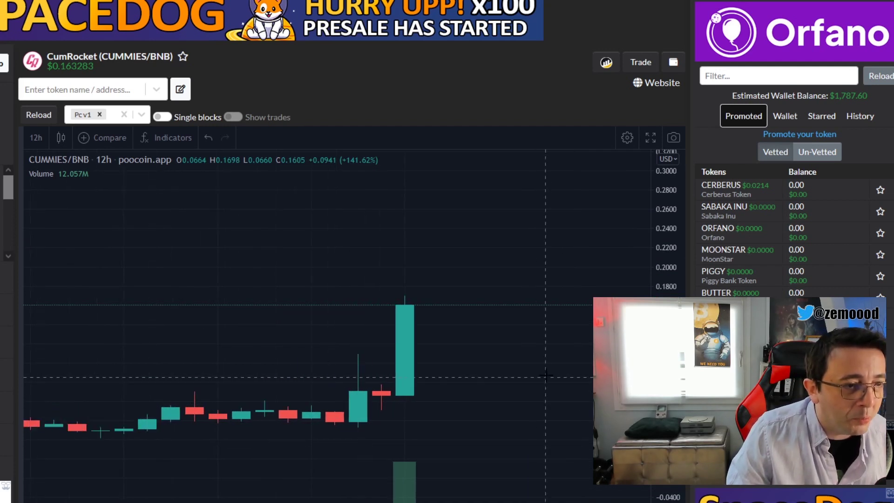
{"action": "scroll", "coordinate": [511, 360], "scroll_direction": "down", "scroll_amount": 1}
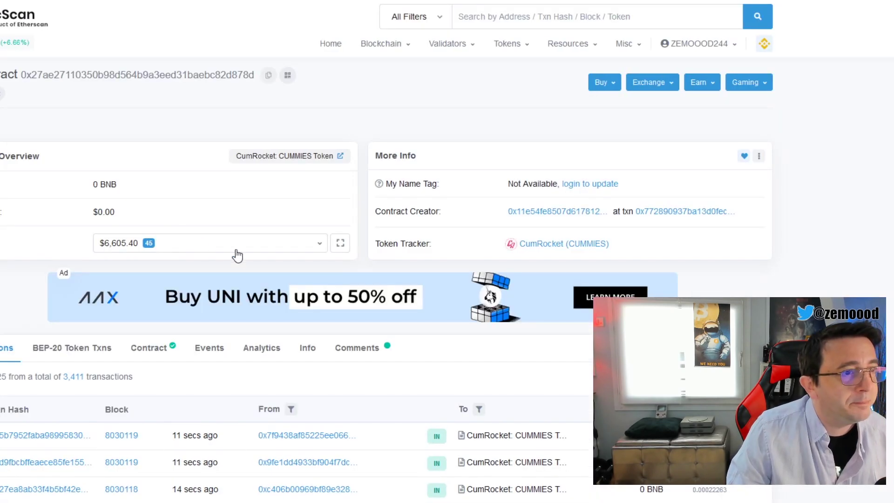
Step: On BscScan, open the CumRocket token tracker, copy its contract address, and bring up MetaMask
{"action": "scroll", "coordinate": [463, 254], "scroll_direction": "down", "scroll_amount": 4}
{"action": "scroll", "coordinate": [459, 249], "scroll_direction": "up", "scroll_amount": 6}
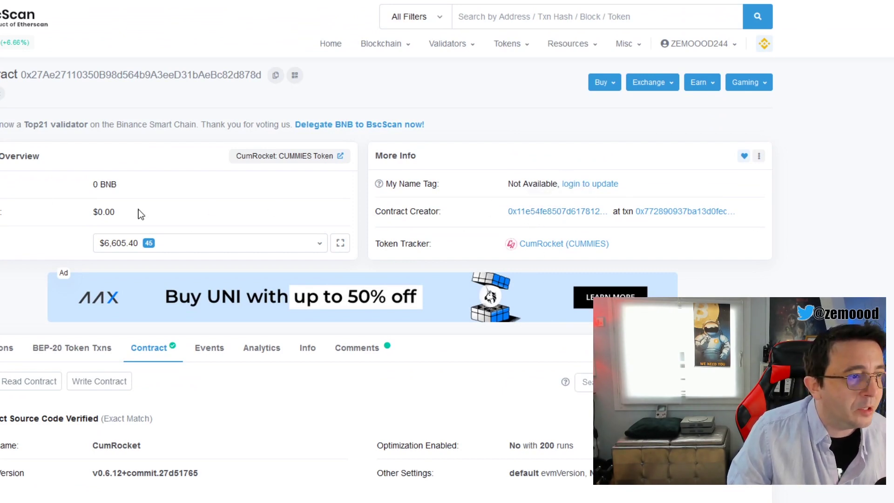
{"action": "scroll", "coordinate": [222, 205], "scroll_direction": "down", "scroll_amount": 4}
{"action": "key", "text": "alt+Left"}
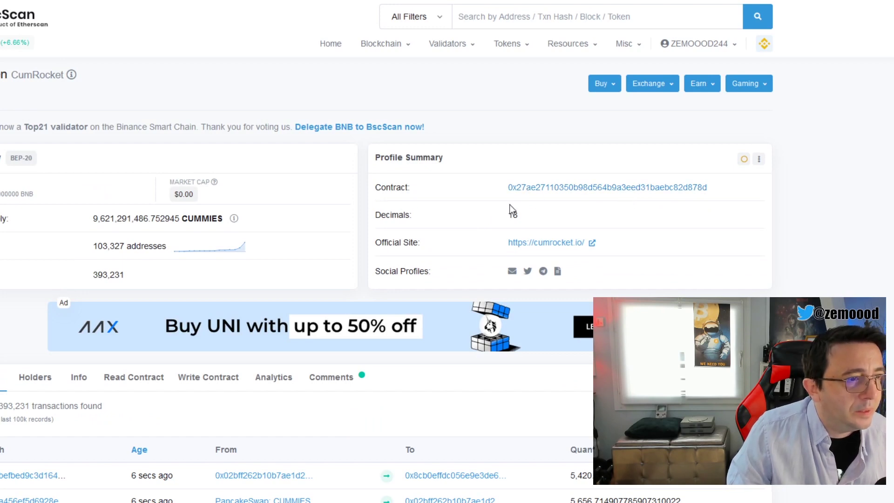
{"action": "left_click", "coordinate": [716, 188]}
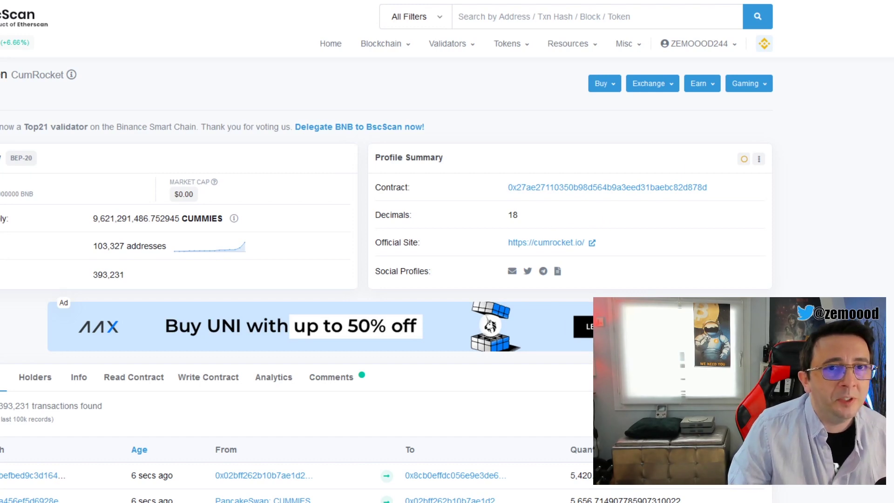
{"action": "key", "text": "alt+shift+m"}
{"action": "scroll", "coordinate": [805, 205], "scroll_direction": "down", "scroll_amount": 3}
Step: Import CUMMIES (18 decimals) into MetaMask from the pasted contract address, showing 0 CUMMIES
{"action": "scroll", "coordinate": [813, 209], "scroll_direction": "up", "scroll_amount": 3}
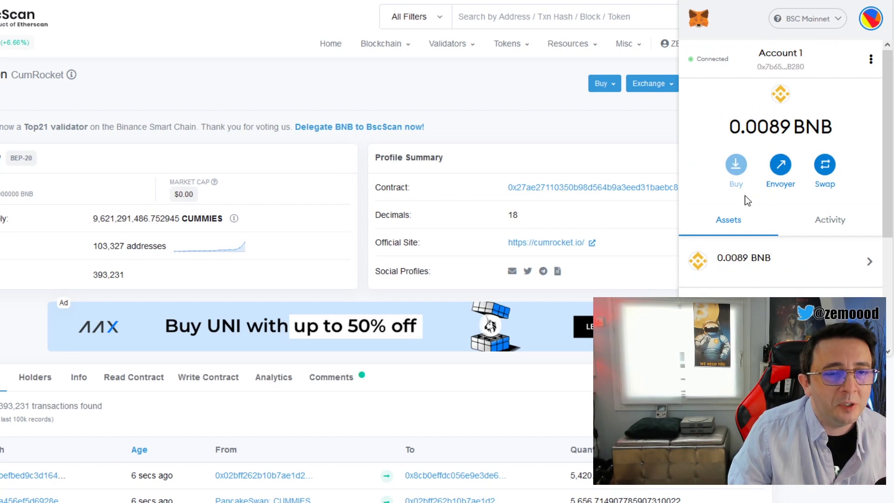
{"action": "left_click", "coordinate": [830, 220]}
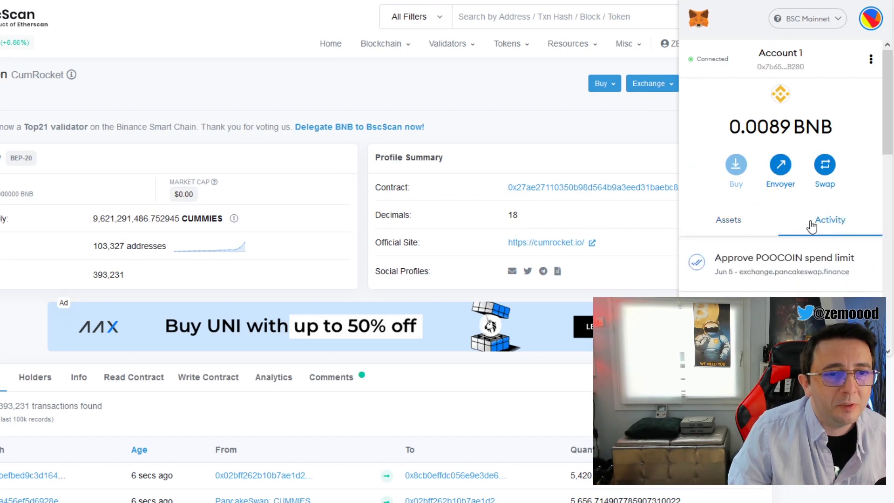
{"action": "left_click", "coordinate": [726, 222]}
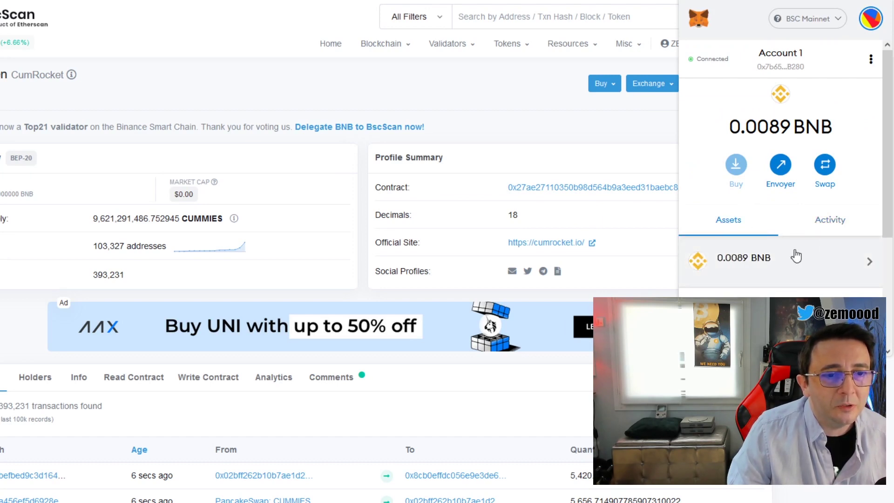
{"action": "scroll", "coordinate": [796, 249], "scroll_direction": "down", "scroll_amount": 3}
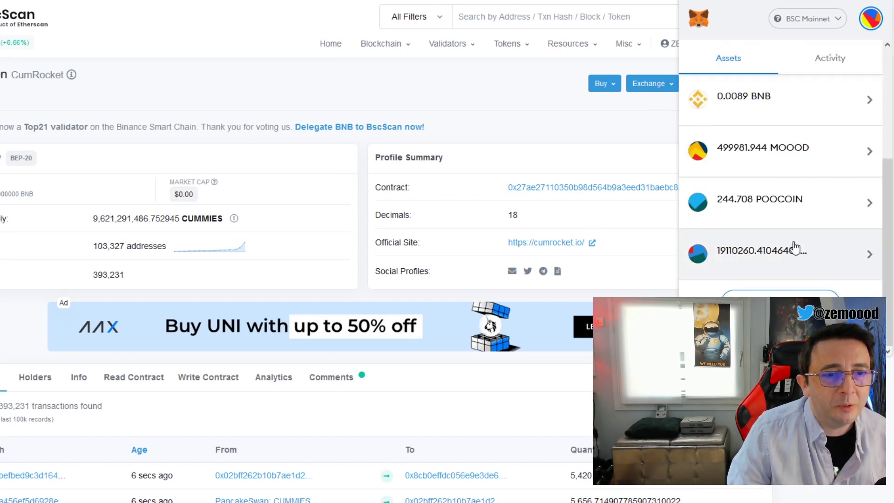
{"action": "left_click", "coordinate": [780, 294]}
{"action": "right_click", "coordinate": [721, 154]}
{"action": "left_click", "coordinate": [753, 241]}
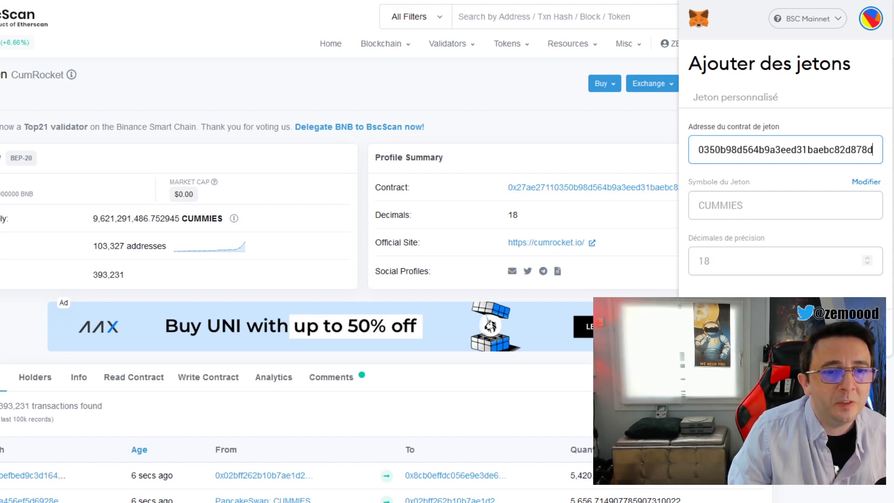
{"action": "key", "text": "Return"}
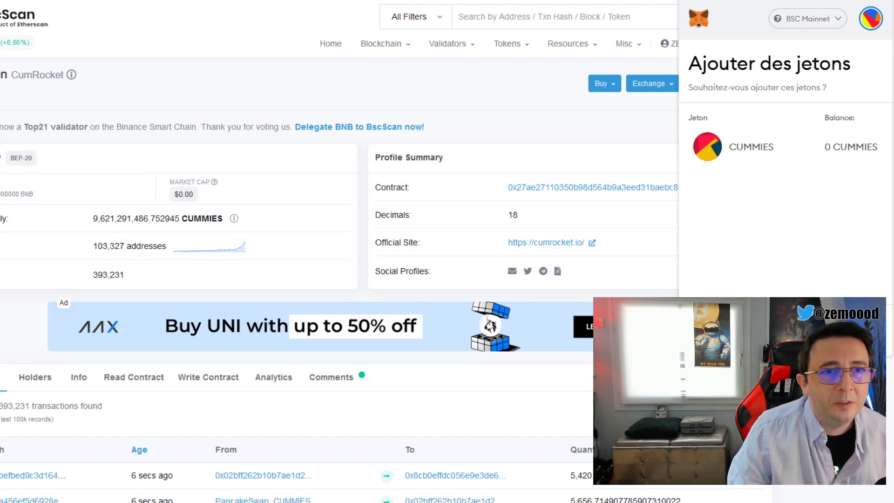
{"action": "key", "text": "Return"}
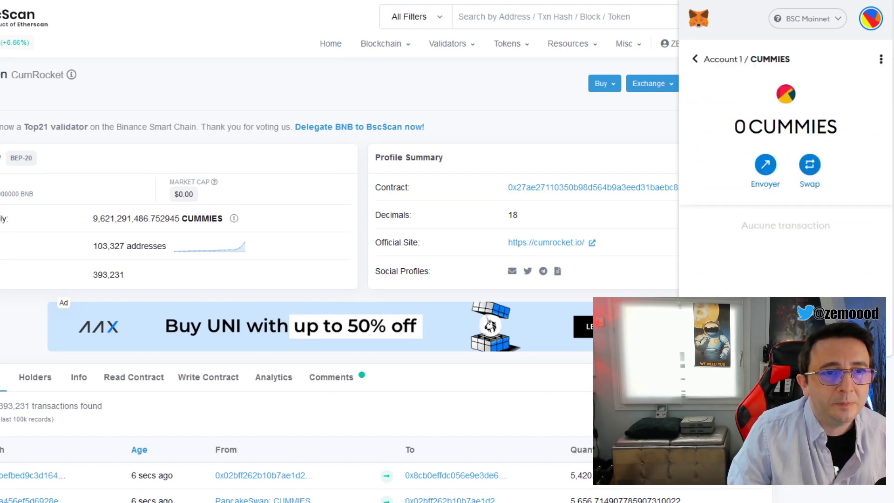
{"action": "left_click", "coordinate": [693, 64]}
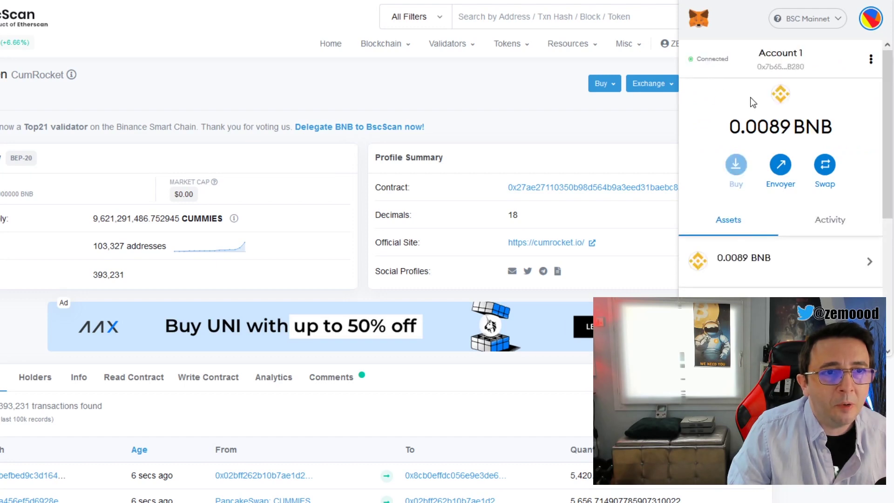
Step: Check the POOCOIN spend-limit approval (nonce 19, 5 GWEI, 0.000223 BNB fee), then return to the CumRocket chart
{"action": "scroll", "coordinate": [812, 246], "scroll_direction": "down", "scroll_amount": 3}
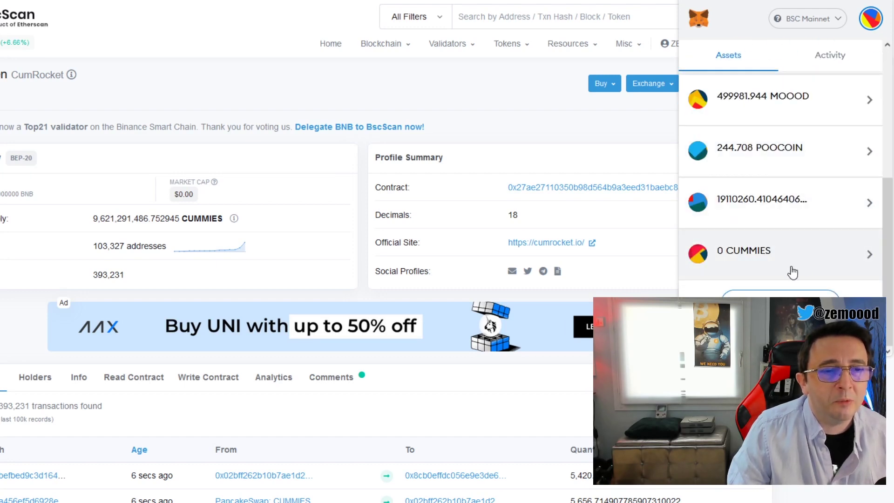
{"action": "scroll", "coordinate": [794, 272], "scroll_direction": "up", "scroll_amount": 3}
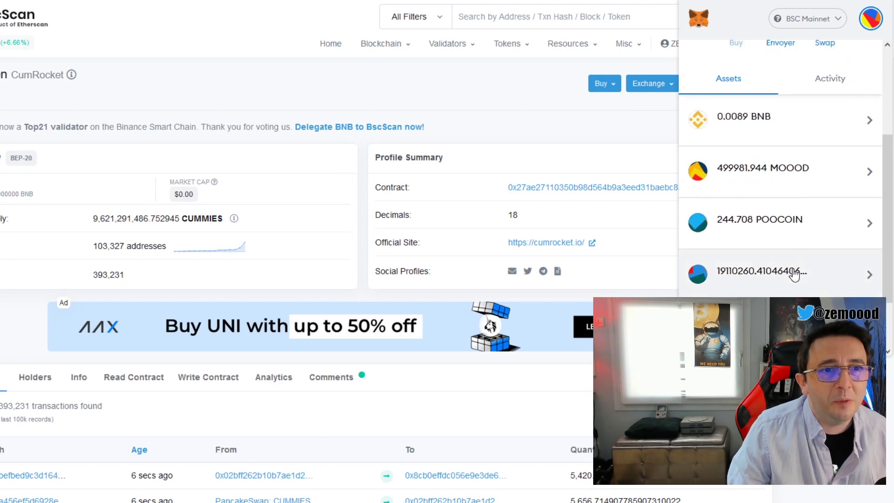
{"action": "left_click", "coordinate": [798, 284]}
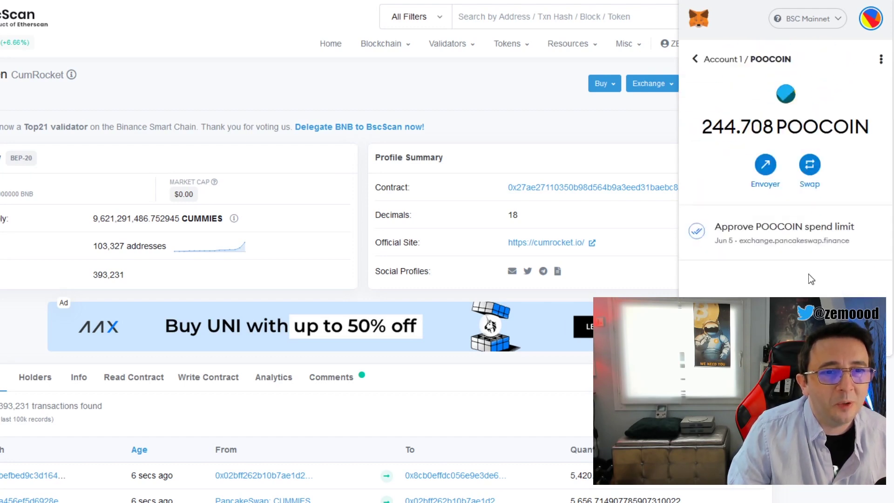
{"action": "left_click", "coordinate": [812, 236]}
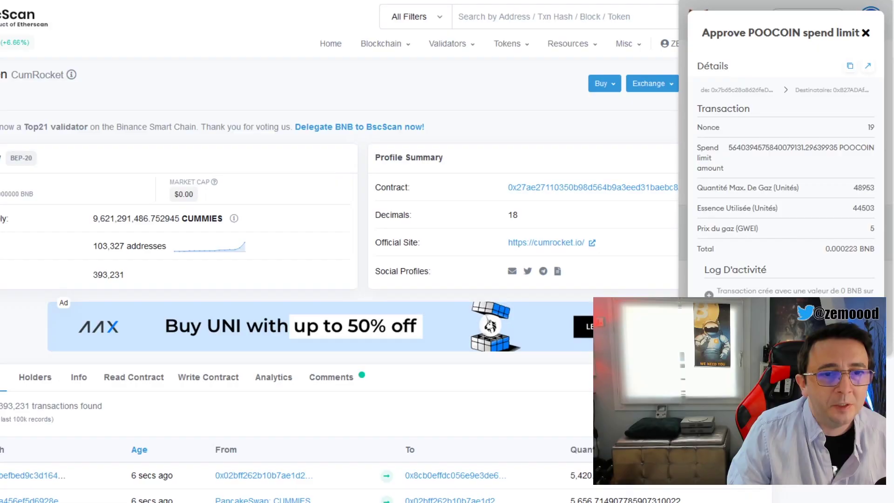
{"action": "key", "text": "ctrl+Tab"}
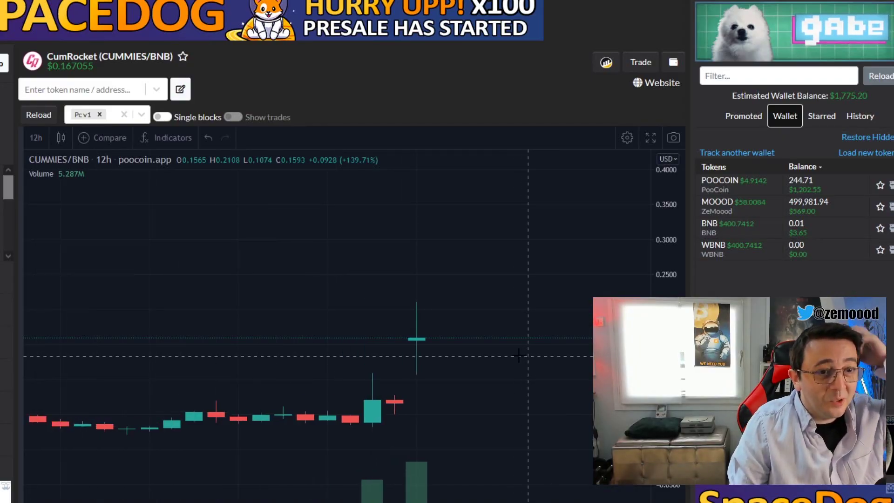
Step: Check the 2.77201 BNB wallet balance, then bring up the BNB-to-CUMMIES trade form above the chart
{"action": "scroll", "coordinate": [526, 340], "scroll_direction": "down", "scroll_amount": 1}
{"action": "scroll", "coordinate": [545, 305], "scroll_direction": "down", "scroll_amount": 1}
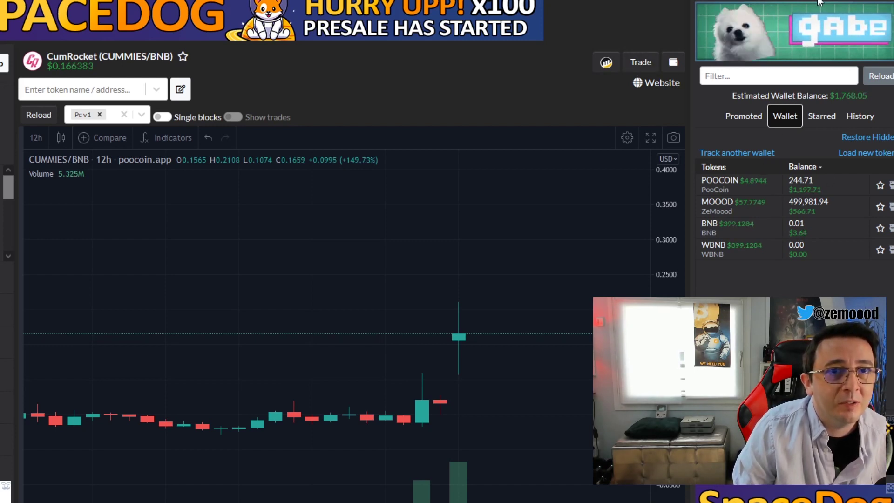
{"action": "left_click", "coordinate": [870, 1]}
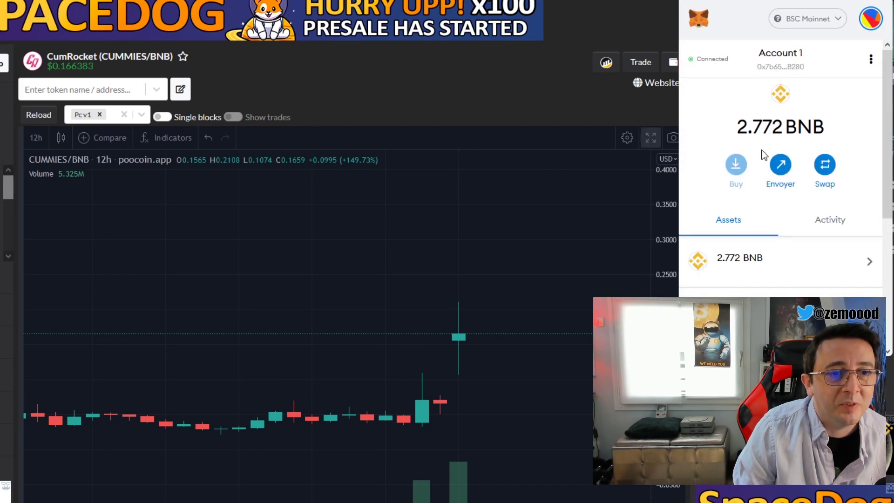
{"action": "left_click", "coordinate": [616, 103]}
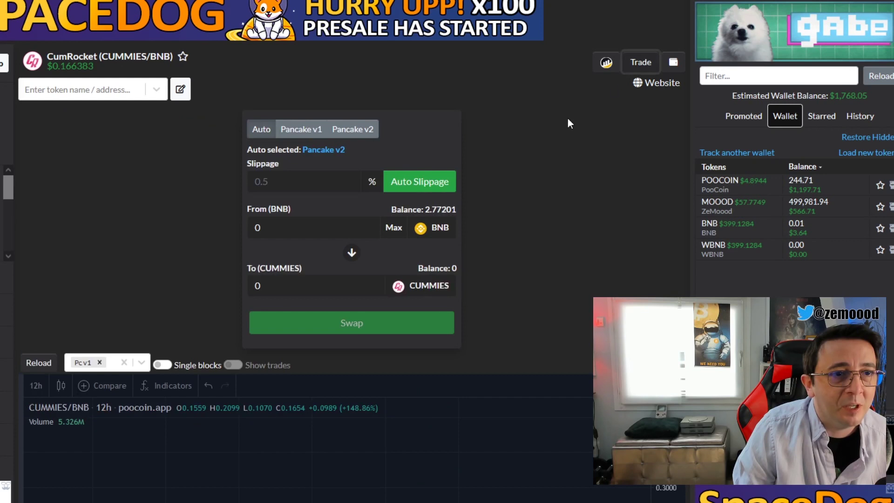
{"action": "left_click", "coordinate": [640, 63]}
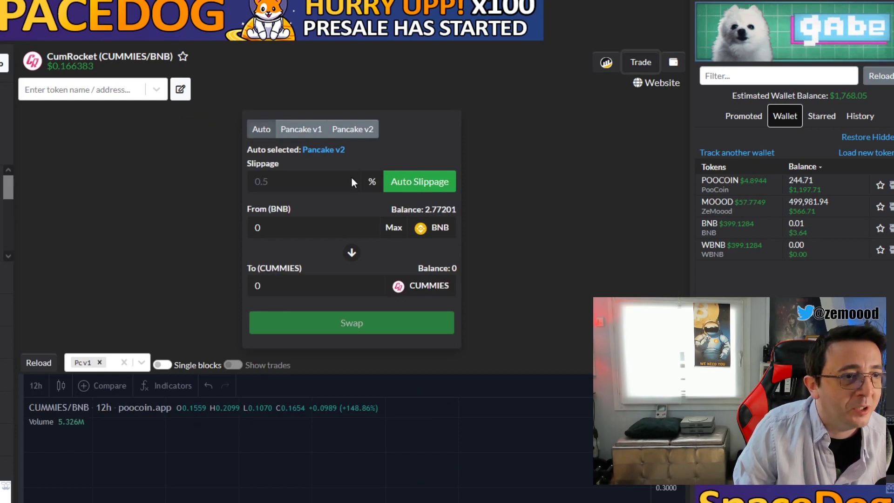
Step: Route via Pancake v2, set 2.70 BNB with manual 0.1% slippage, and attempt the swap
{"action": "left_click", "coordinate": [353, 129]}
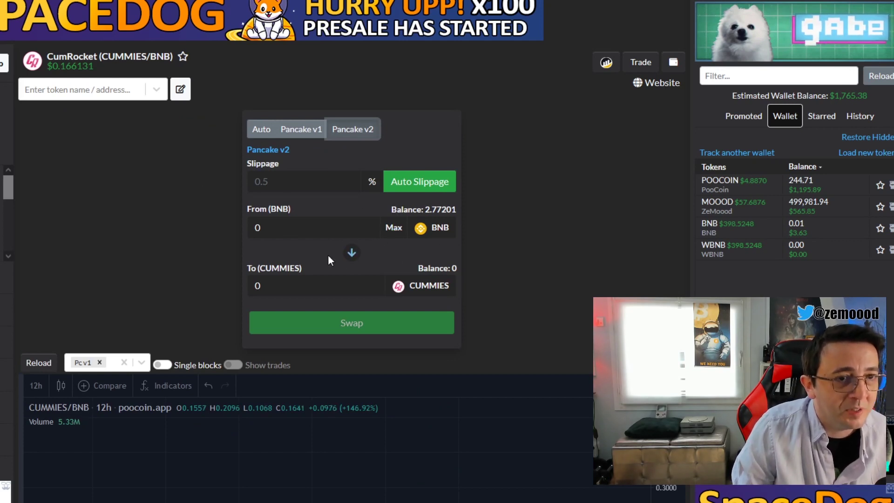
{"action": "left_click", "coordinate": [394, 227]}
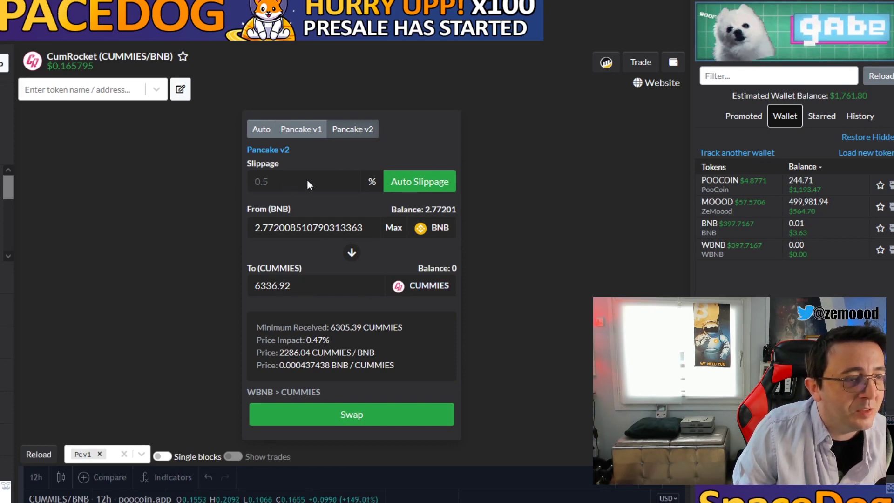
{"action": "left_click", "coordinate": [391, 181]}
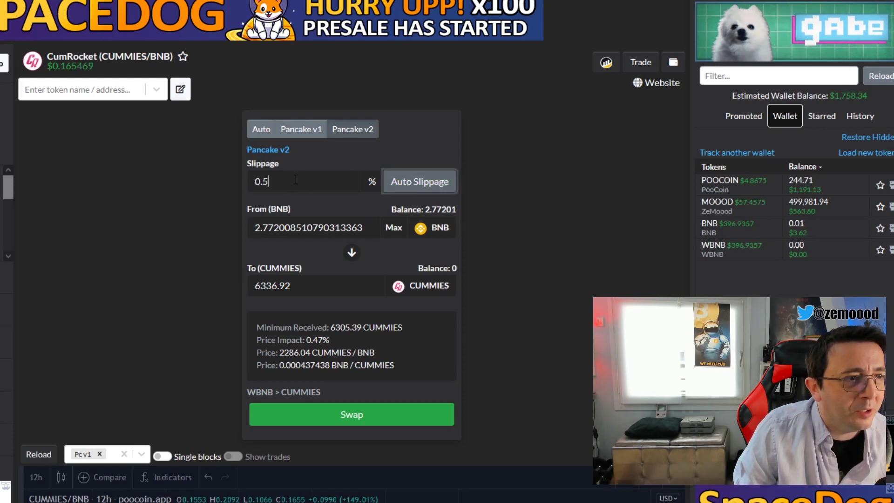
{"action": "key", "text": "BackSpace"}
{"action": "type", "text": "1"}
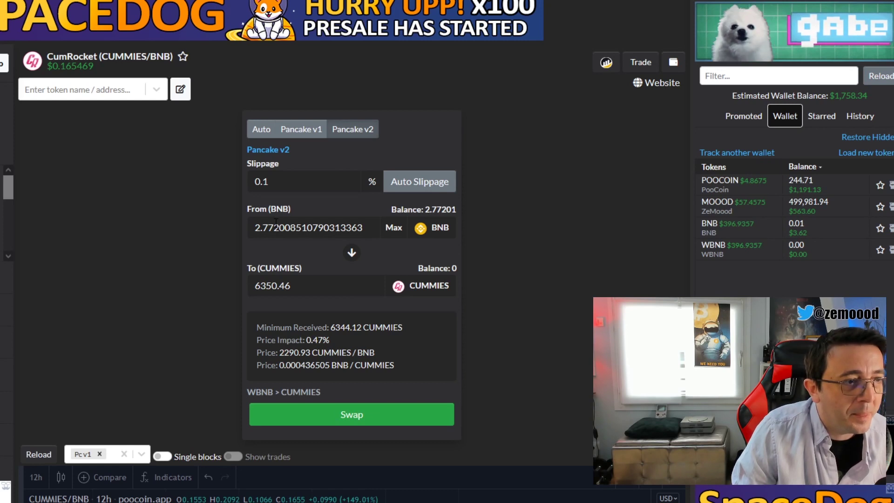
{"action": "left_click_drag", "start_coordinate": [268, 227], "coordinate": [368, 228]}
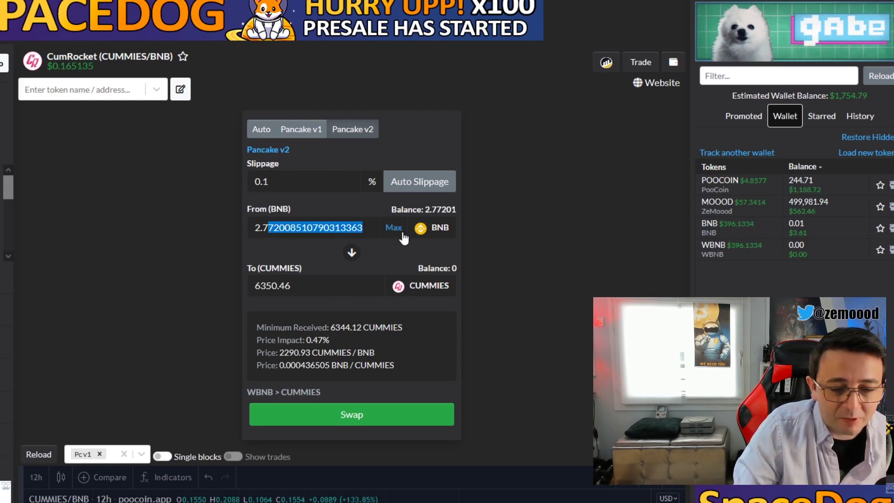
{"action": "type", "text": "0"}
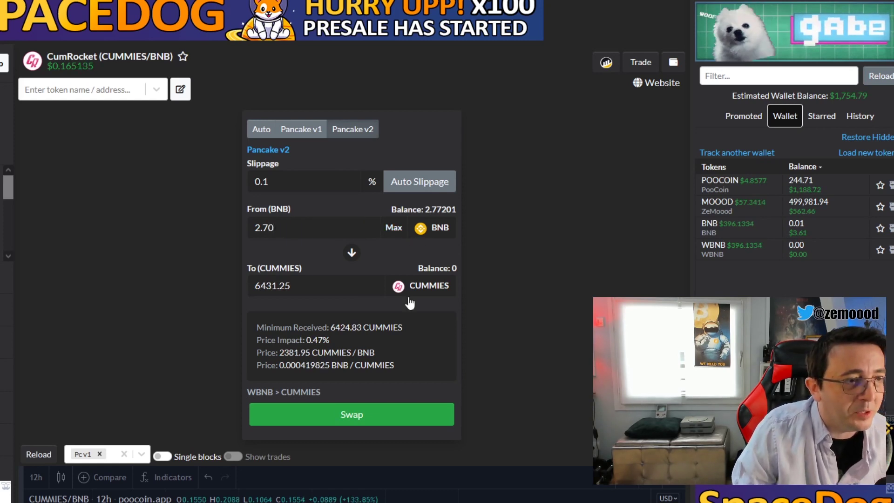
{"action": "left_click", "coordinate": [342, 419]}
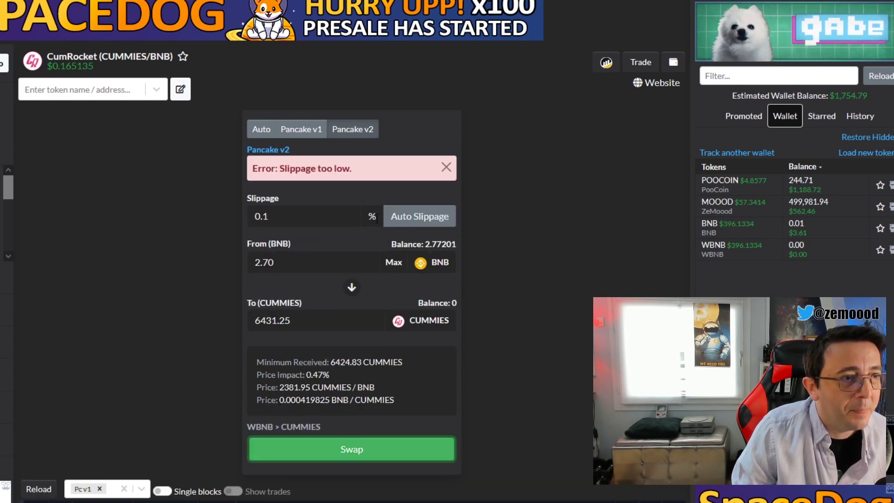
Step: After the 'Slippage too low' error, try 0.2% slippage, then revert to automatic 0.5%
{"action": "left_click", "coordinate": [421, 216]}
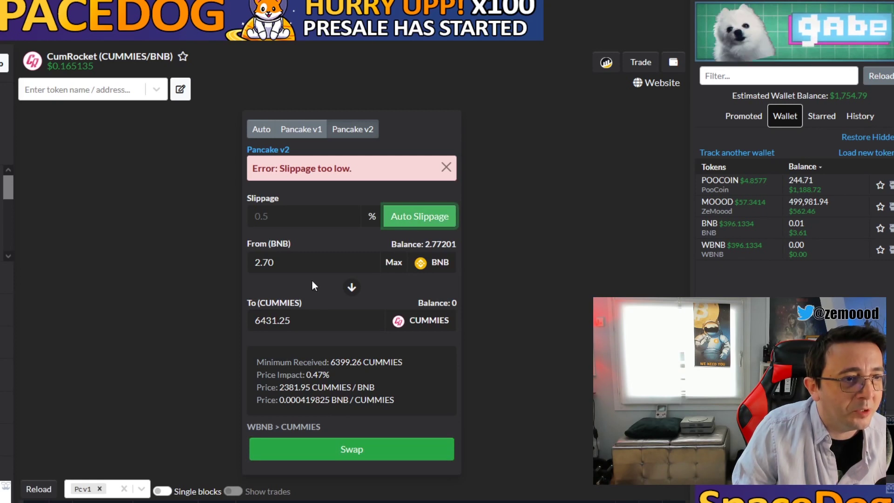
{"action": "left_click", "coordinate": [311, 217]}
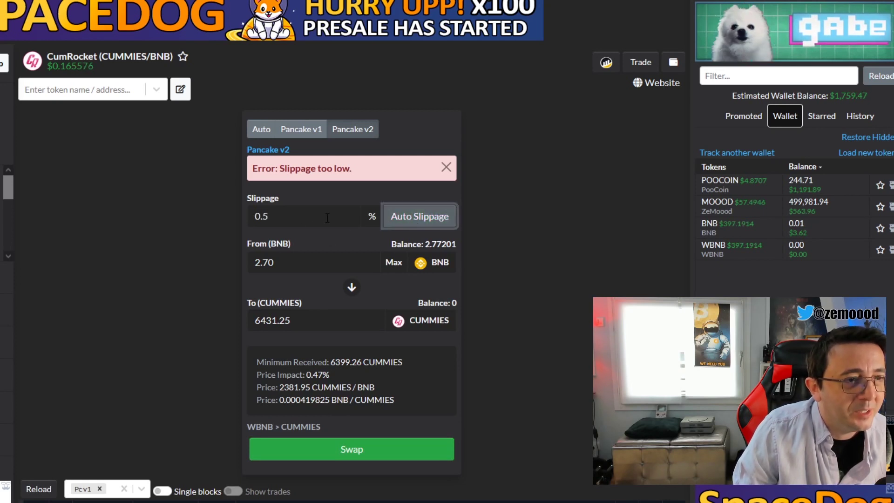
{"action": "key", "text": "BackSpace"}
{"action": "key", "text": "BackSpace"}
{"action": "key", "text": "BackSpace"}
{"action": "type", "text": "0.2"}
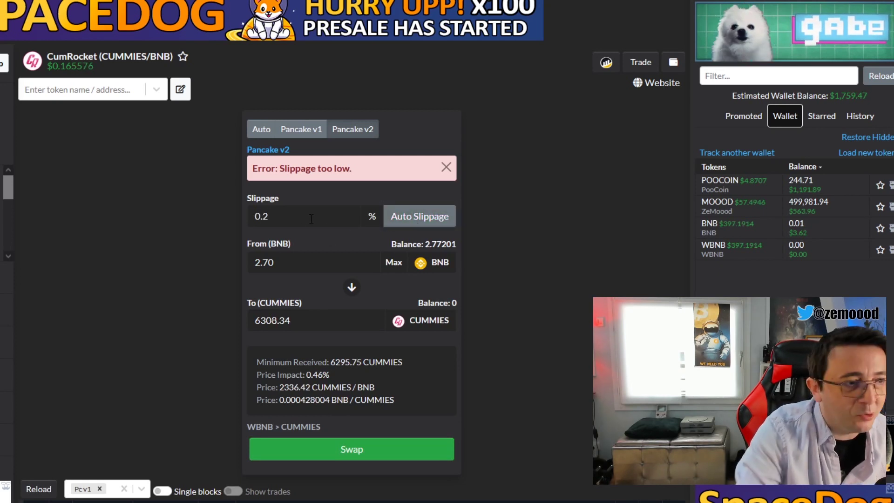
{"action": "left_click", "coordinate": [356, 450]}
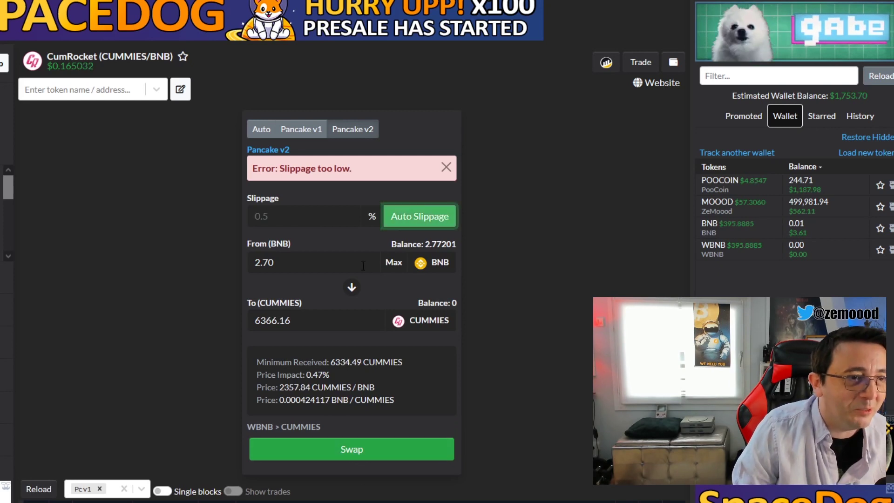
Step: Submit the 2.70 BNB swap and confirm it in MetaMask, leaving 6,056.78 CUMMIES and 0.069555 BNB
{"action": "left_click", "coordinate": [352, 454]}
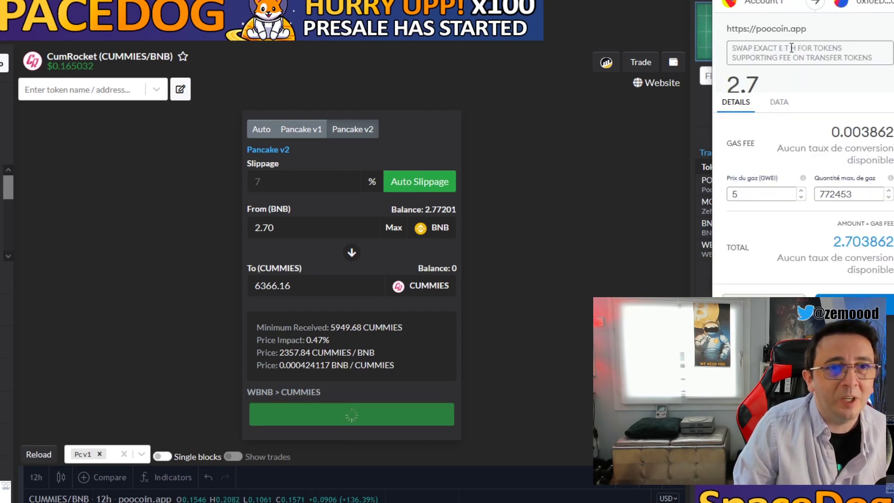
{"action": "scroll", "coordinate": [795, 68], "scroll_direction": "down", "scroll_amount": 1}
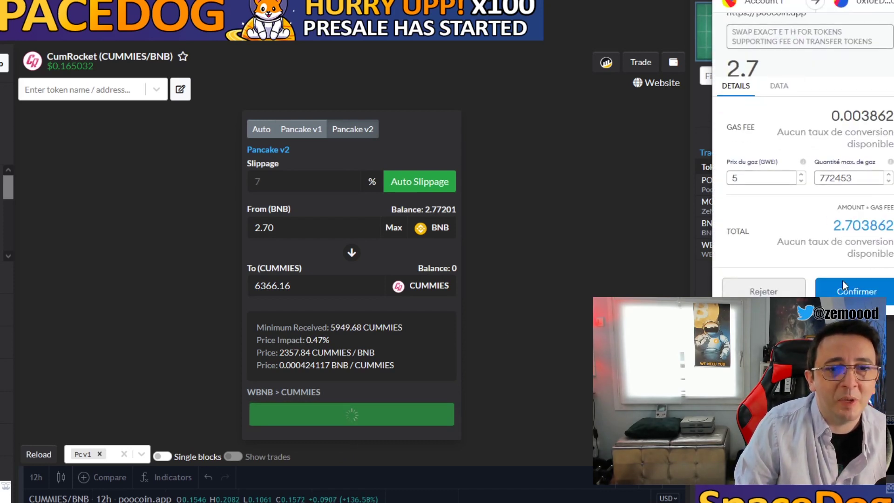
{"action": "left_click", "coordinate": [871, 291]}
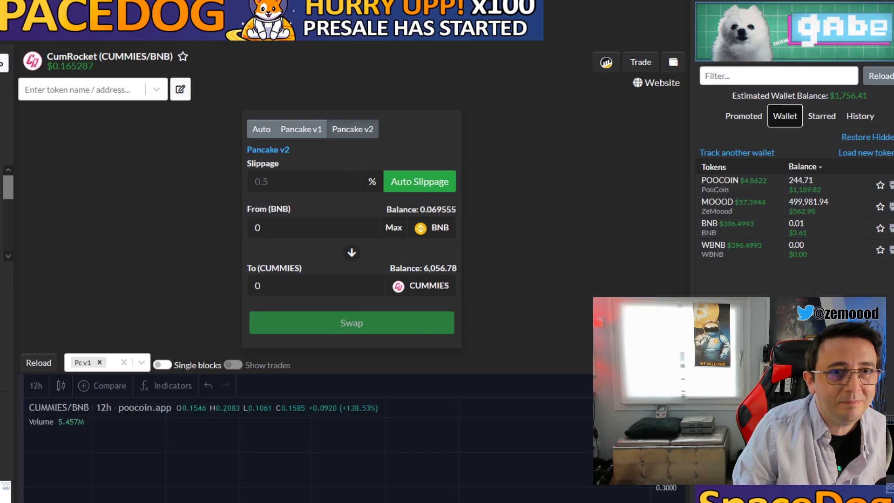
Step: Open MetaMask and scroll its assets to find 6,056.777 CUMMIES beside BNB, MOOOD, POOCOIN and CATE
{"action": "left_click", "coordinate": [875, 2]}
{"action": "scroll", "coordinate": [777, 210], "scroll_direction": "down", "scroll_amount": 3}
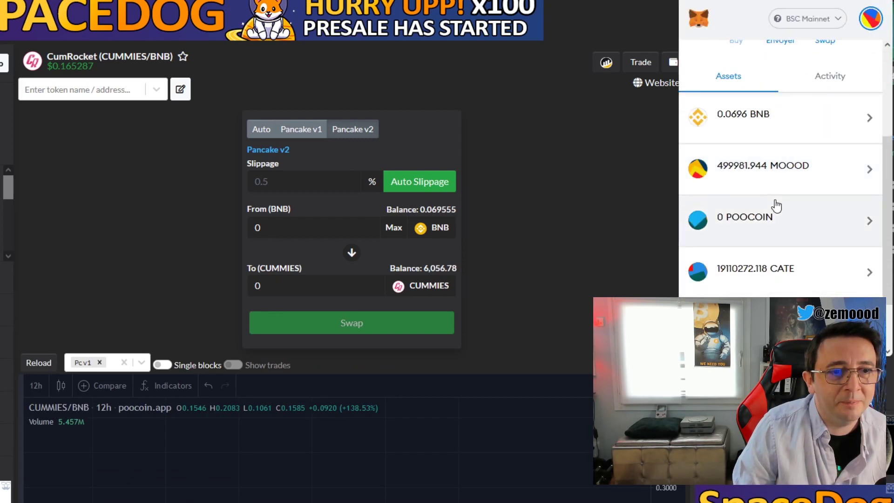
{"action": "scroll", "coordinate": [776, 206], "scroll_direction": "down", "scroll_amount": 2}
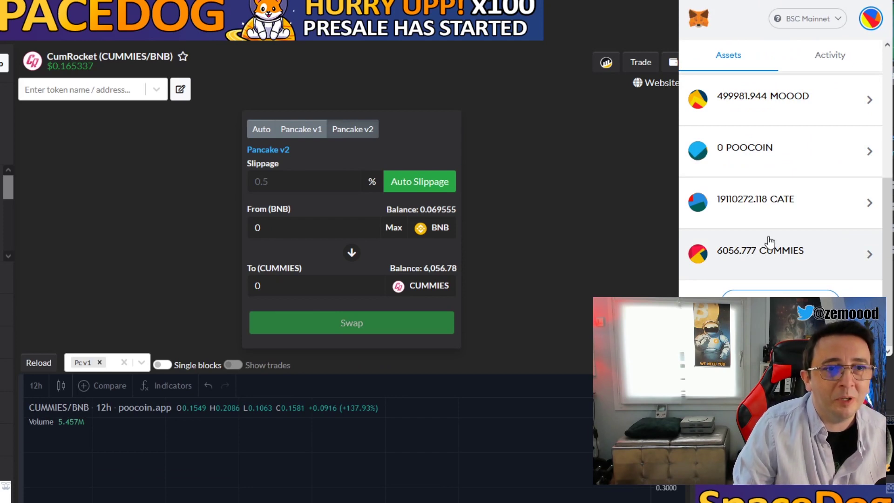
{"action": "scroll", "coordinate": [771, 244], "scroll_direction": "up", "scroll_amount": 3}
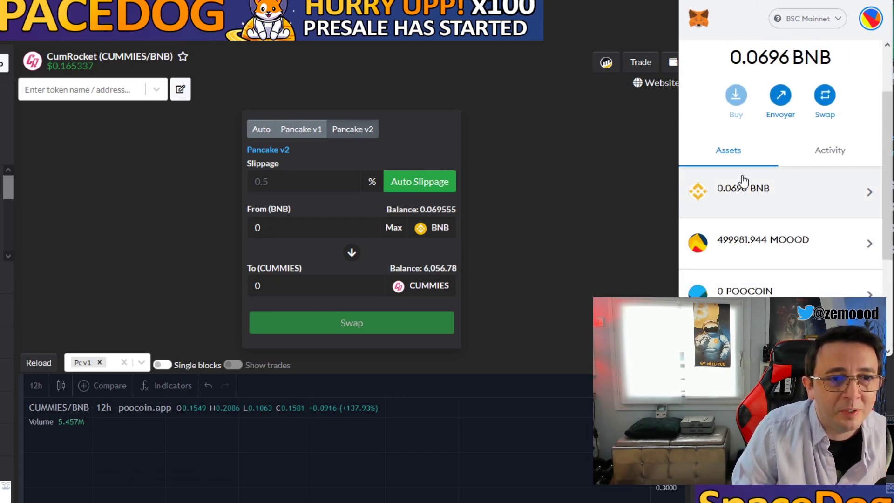
{"action": "scroll", "coordinate": [750, 199], "scroll_direction": "down", "scroll_amount": 3}
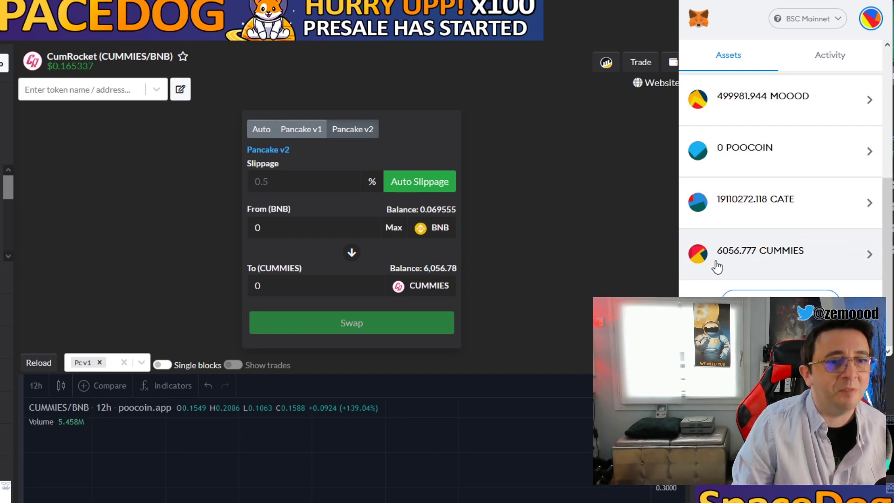
{"action": "scroll", "coordinate": [630, 204], "scroll_direction": "up", "scroll_amount": 2}
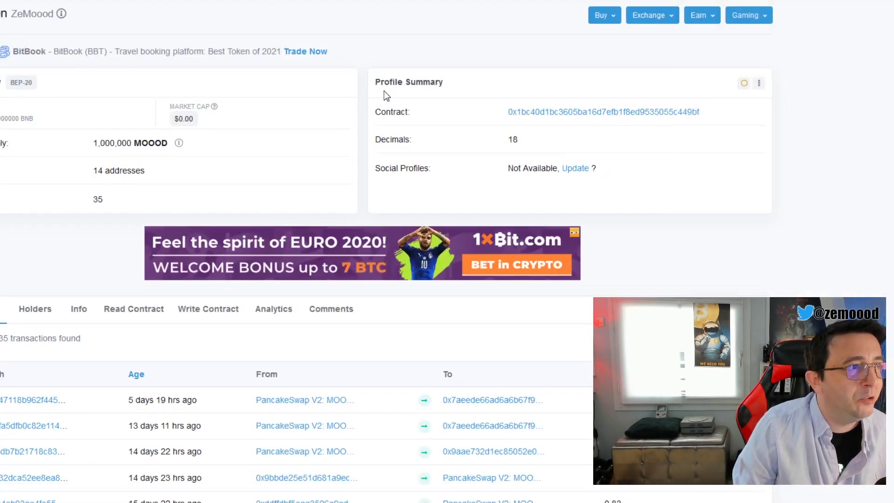
Step: Search 'zemoood' on BscScan, copy the ZeMoood token's contract address, and return to PooCoin
{"action": "scroll", "coordinate": [383, 91], "scroll_direction": "up", "scroll_amount": 2}
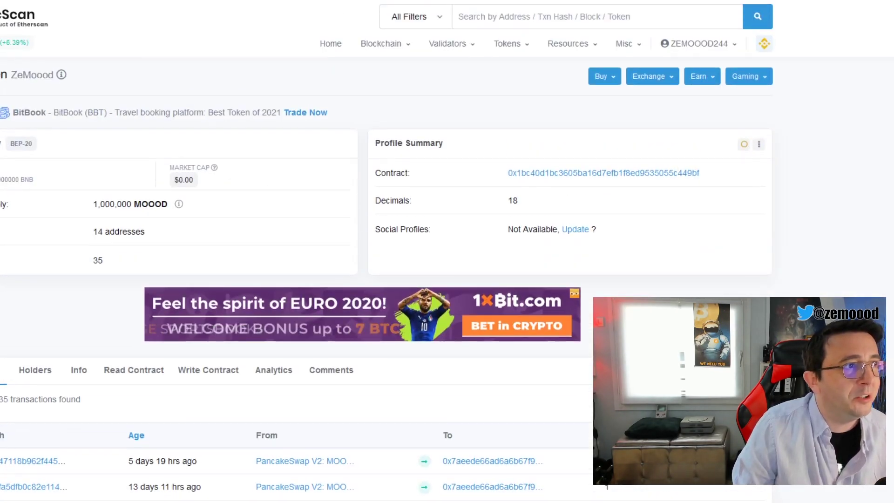
{"action": "left_click", "coordinate": [503, 18]}
{"action": "type", "text": "zemoood"}
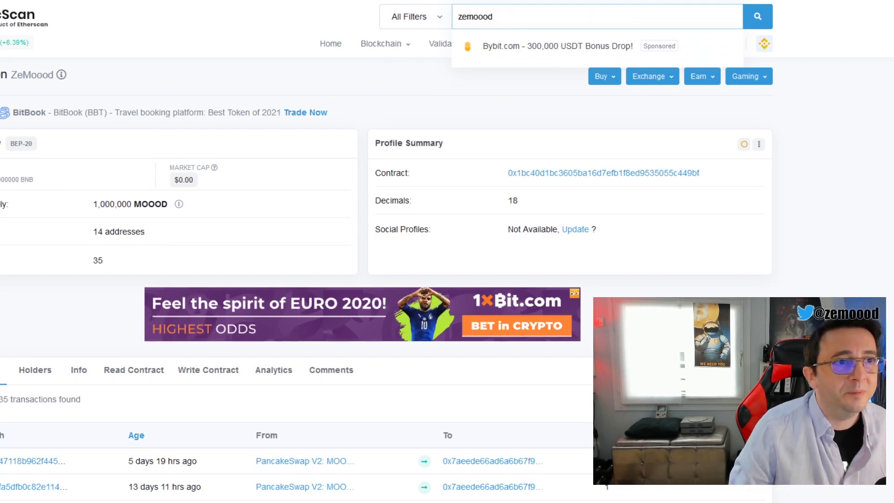
{"action": "left_click", "coordinate": [491, 94]}
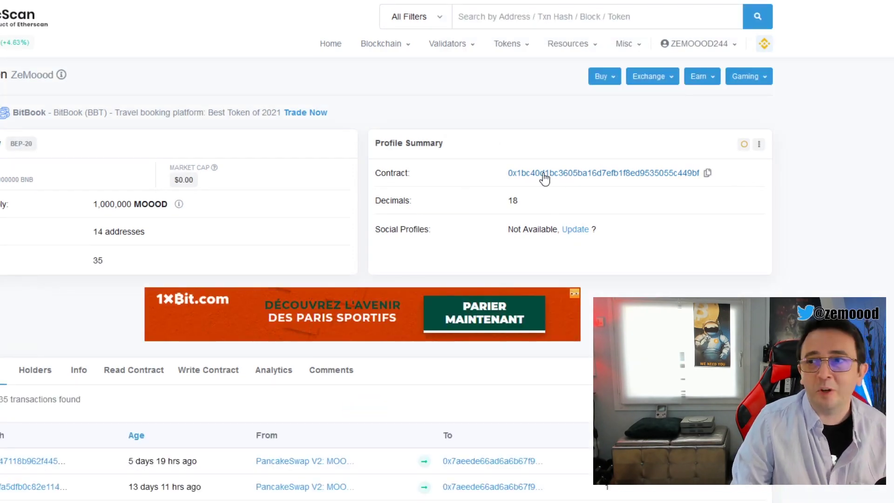
{"action": "left_click", "coordinate": [707, 174]}
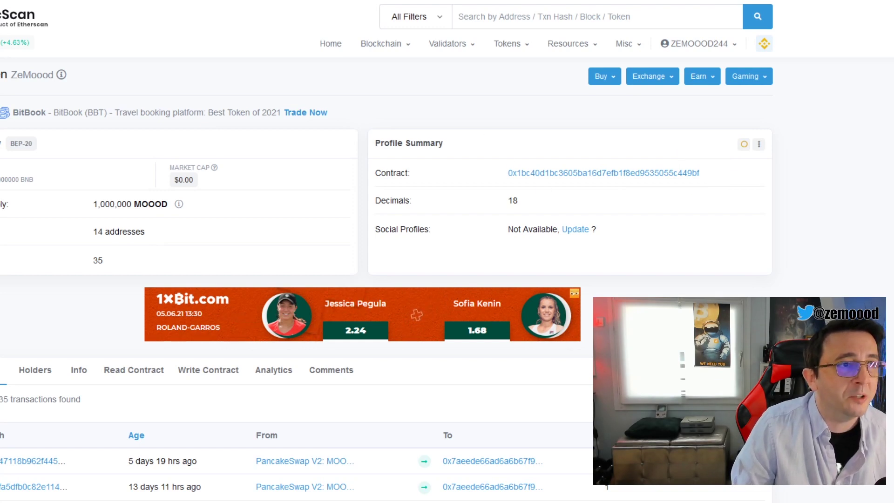
{"action": "key", "text": "ctrl+Tab"}
Step: Paste the ZeMoood address into PooCoin's token search, open the MOOOD/BNB page and its trade form
{"action": "left_click", "coordinate": [95, 151]}
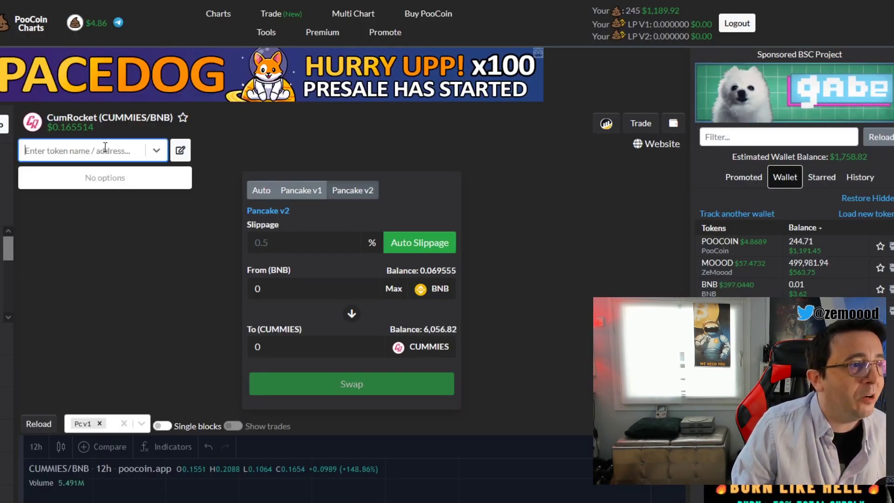
{"action": "right_click", "coordinate": [94, 156]}
{"action": "left_click", "coordinate": [61, 152]}
{"action": "right_click", "coordinate": [57, 154]}
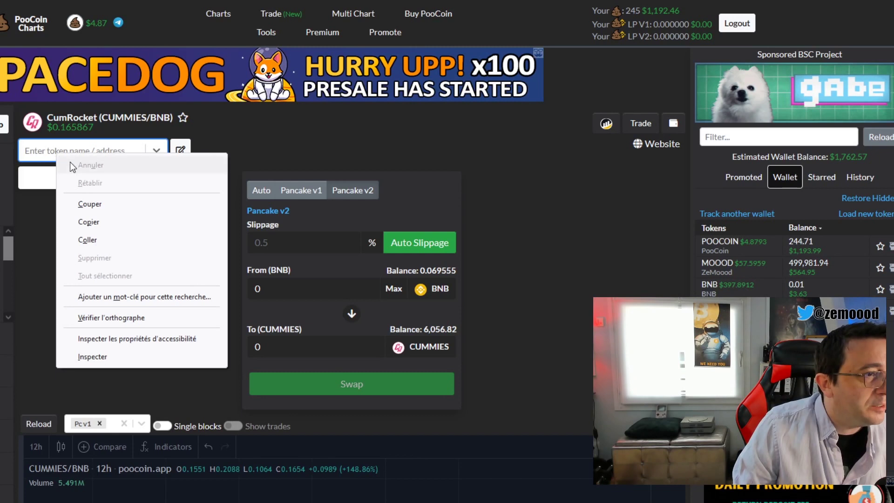
{"action": "left_click", "coordinate": [98, 242]}
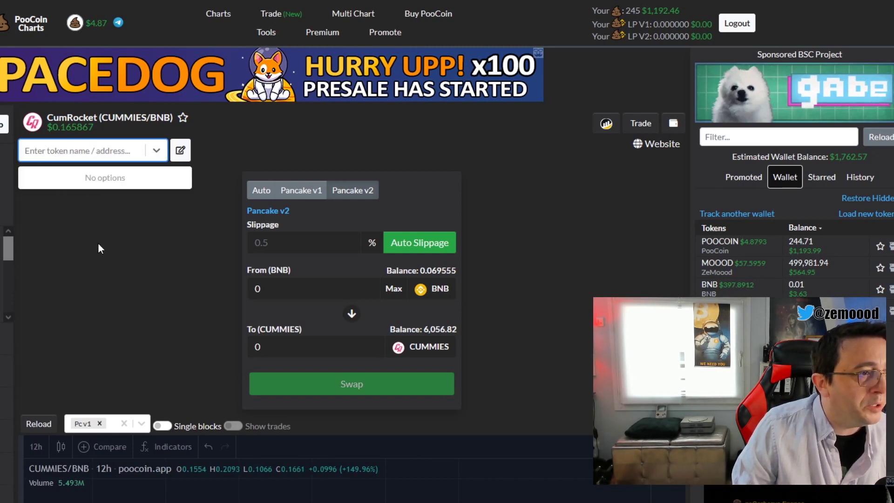
{"action": "left_click", "coordinate": [117, 193]}
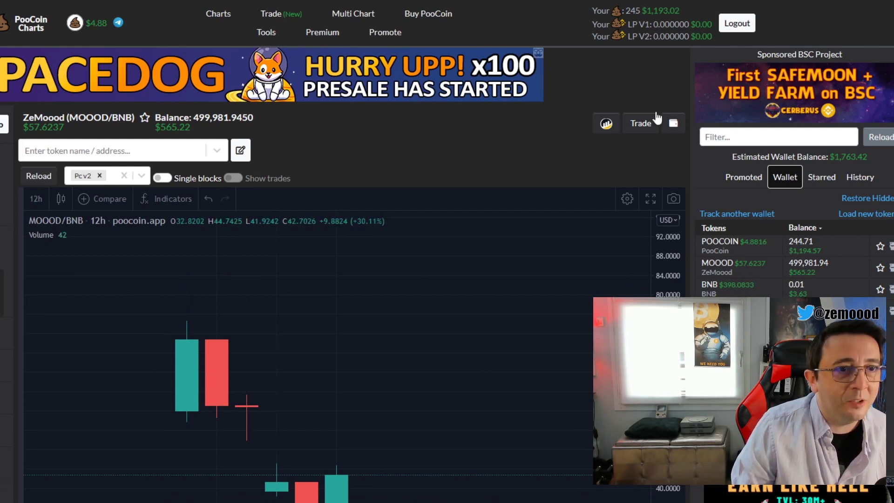
{"action": "left_click", "coordinate": [646, 129]}
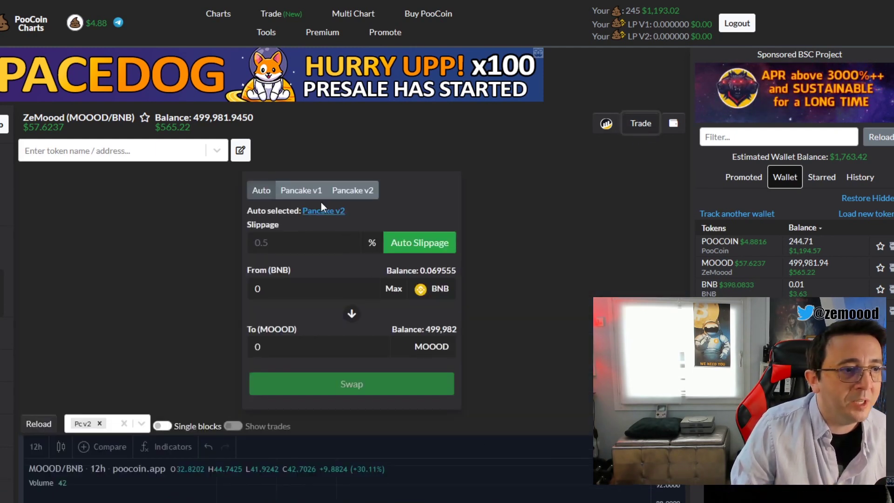